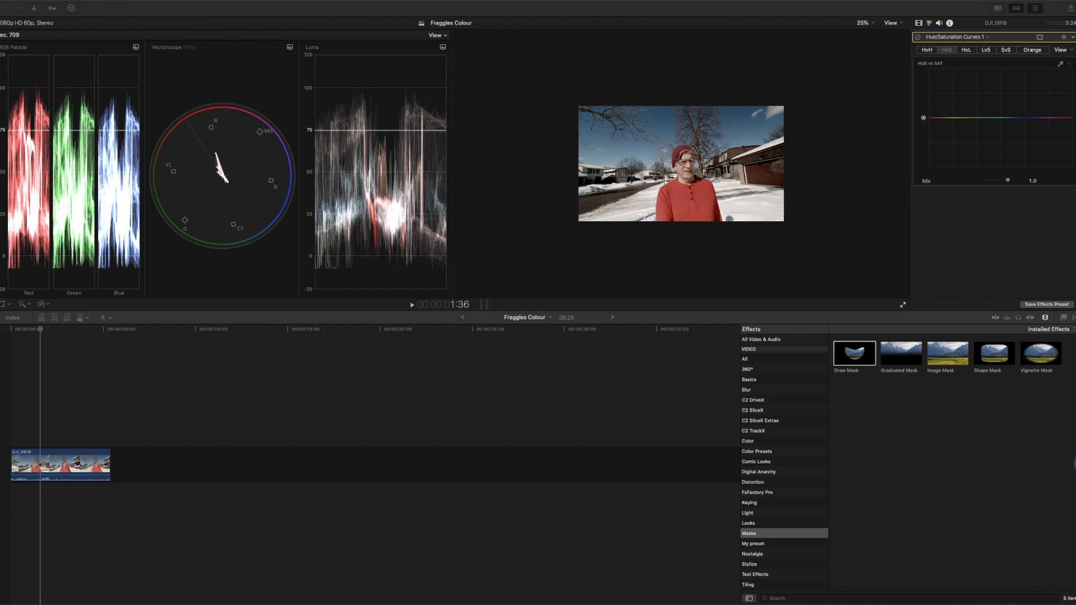
Step: Sample the red shirt with the Hue vs Sat eyedropper and raise that hue's saturation on the curve
left_click(1060, 63)
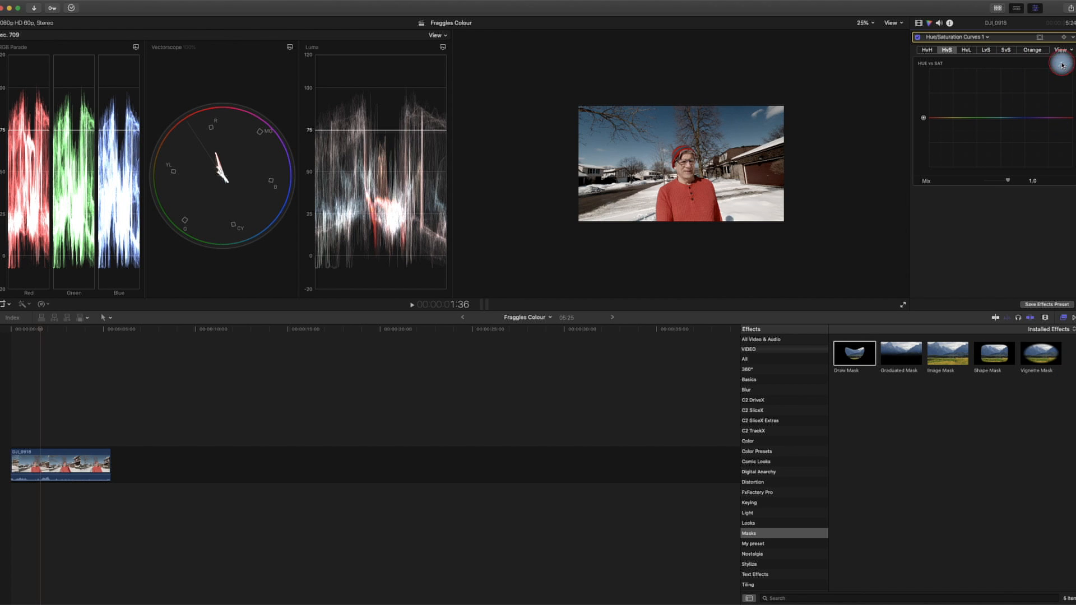
left_click(1064, 65)
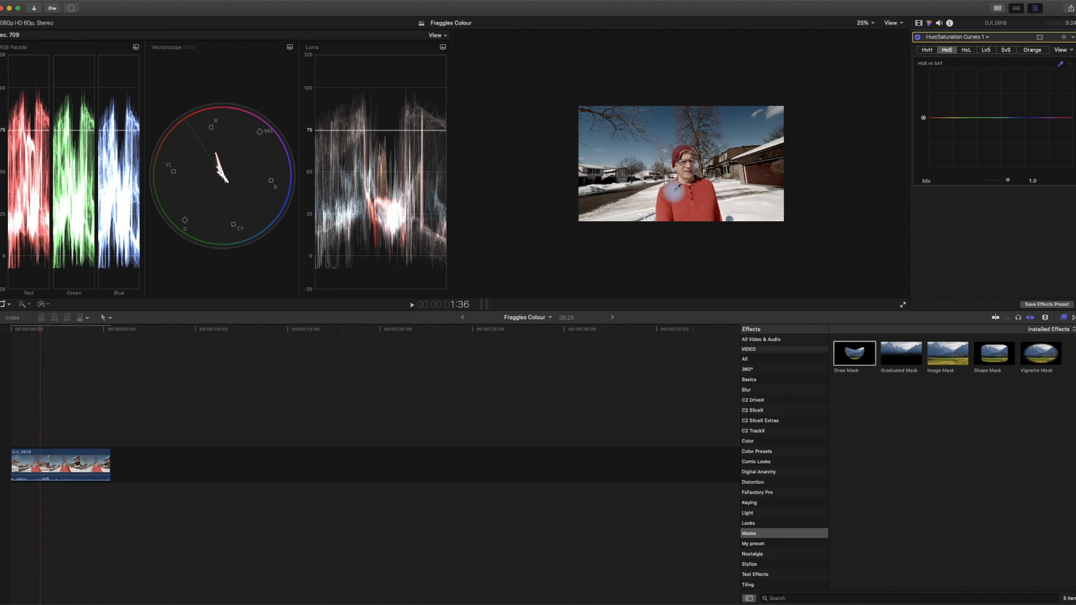
left_click(683, 198)
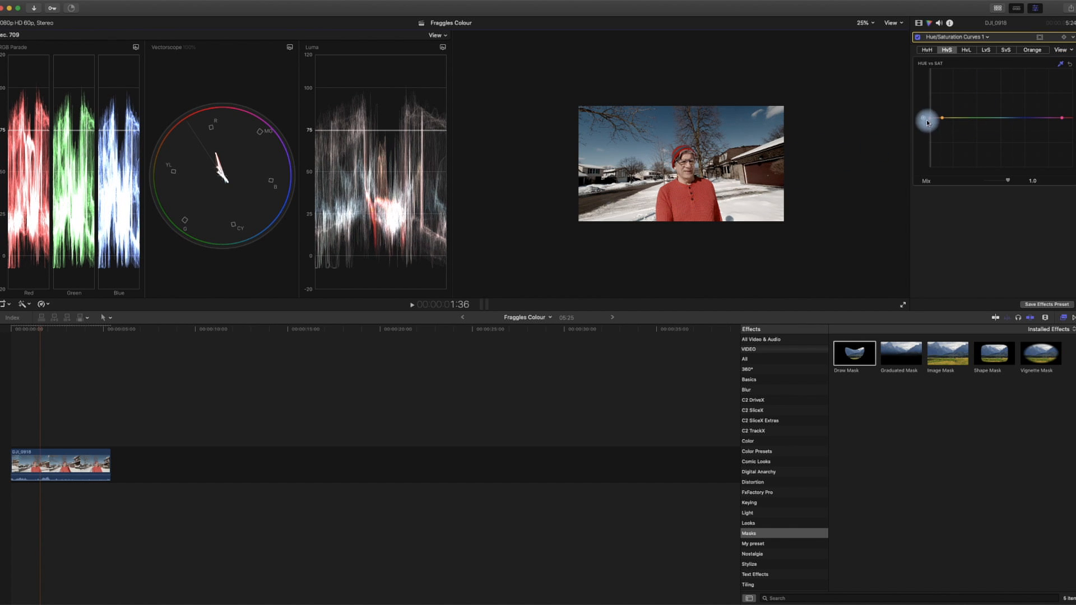
left_click_drag(930, 120, 931, 101)
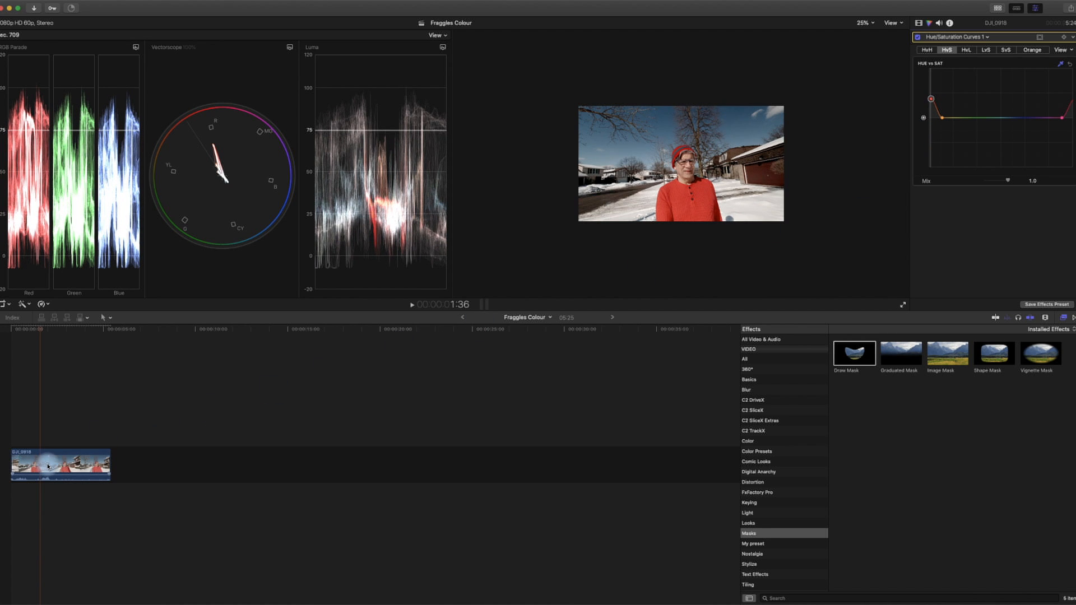
Step: Duplicate the clip onto a connected track above and disable the original lower clip
left_click_drag(48, 465, 49, 429)
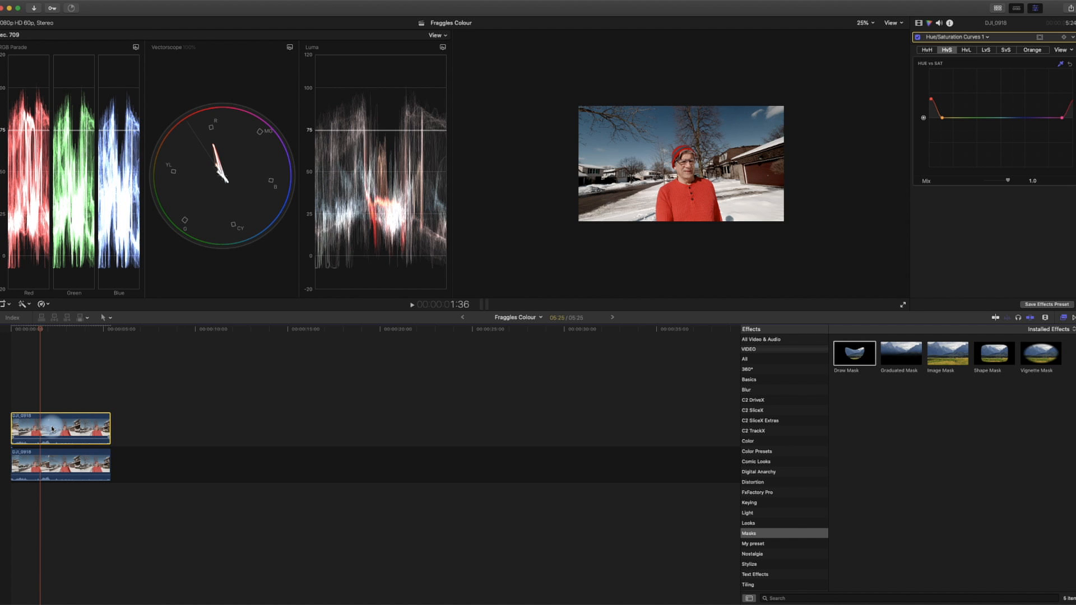
left_click(59, 465)
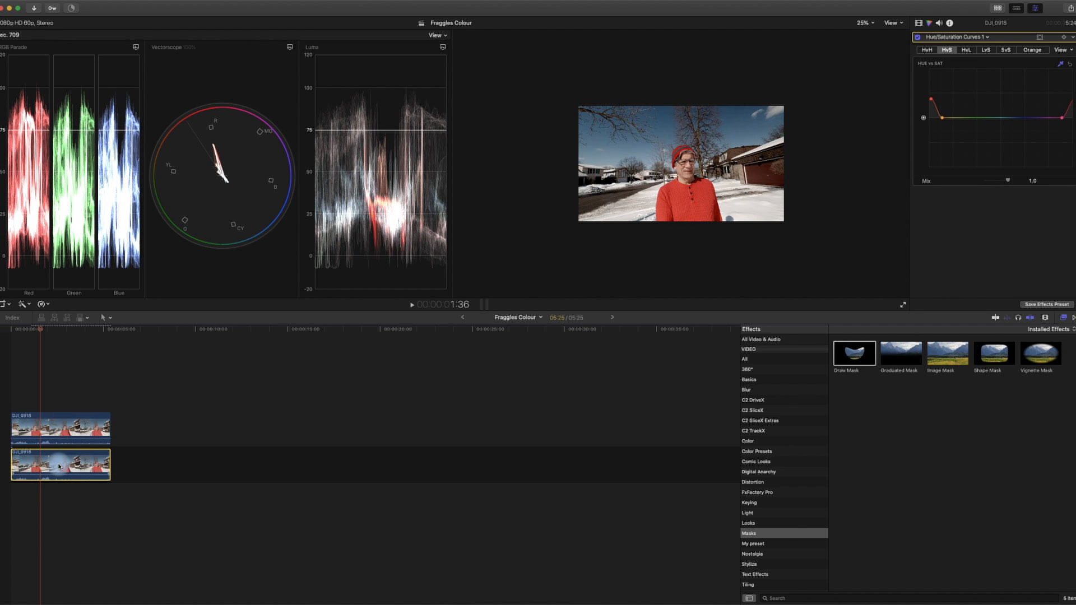
key("v")
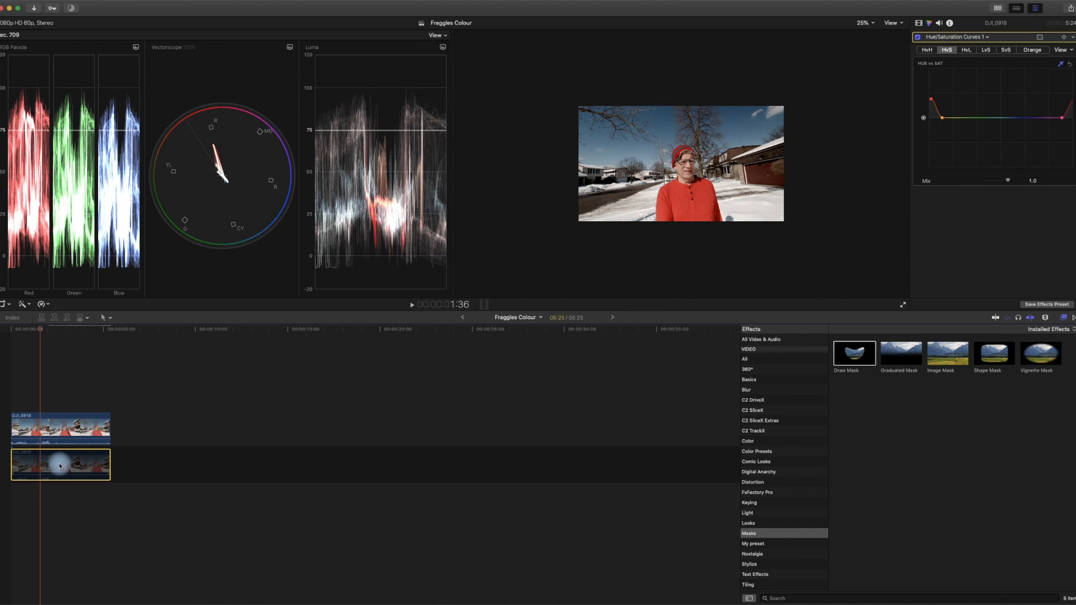
Step: Apply the Draw Mask effect from the Masks category to the upper clip and show its settings
left_click(750, 537)
mouse_move(852, 361)
left_mouse_down()
mouse_move(35, 394)
mouse_move(58, 432)
left_mouse_up()
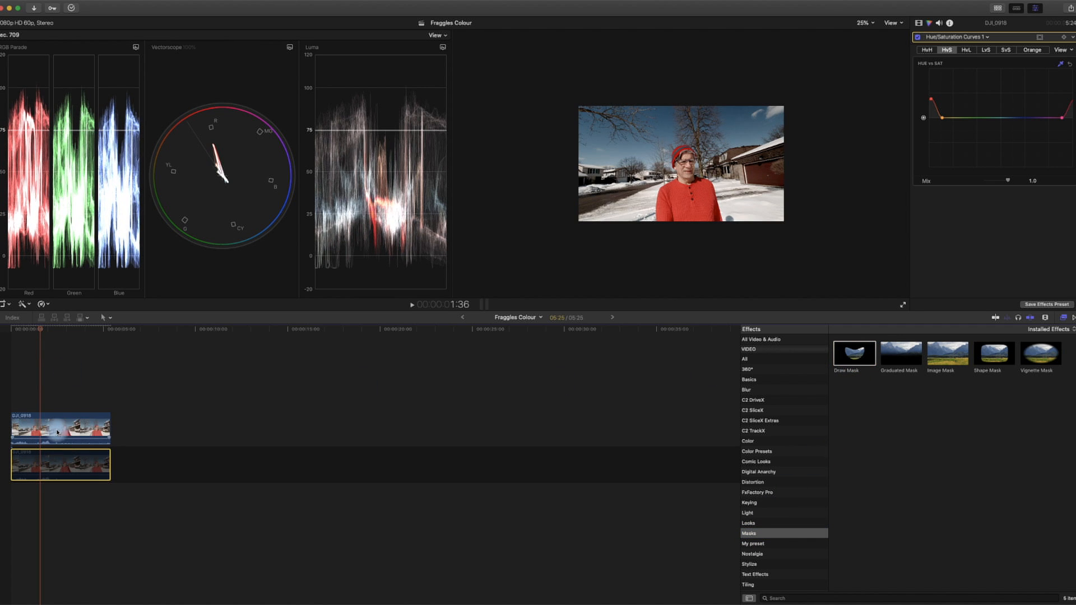
left_click(919, 24)
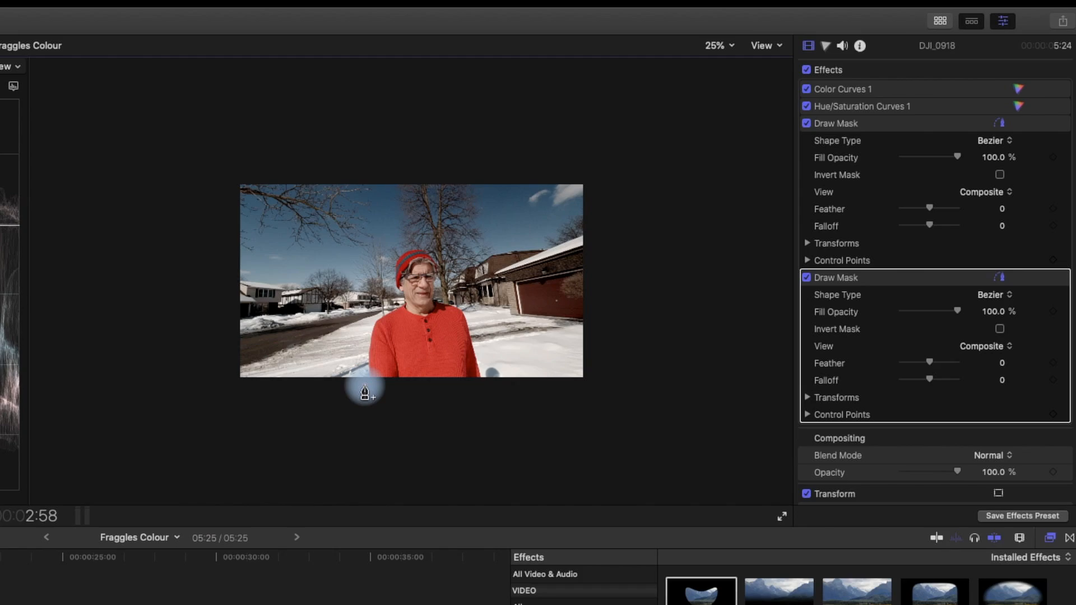
Step: Draw a Bezier mask with control points outlining the person's head, shoulders and body
left_click(653, 227)
left_click(366, 340)
left_click(374, 313)
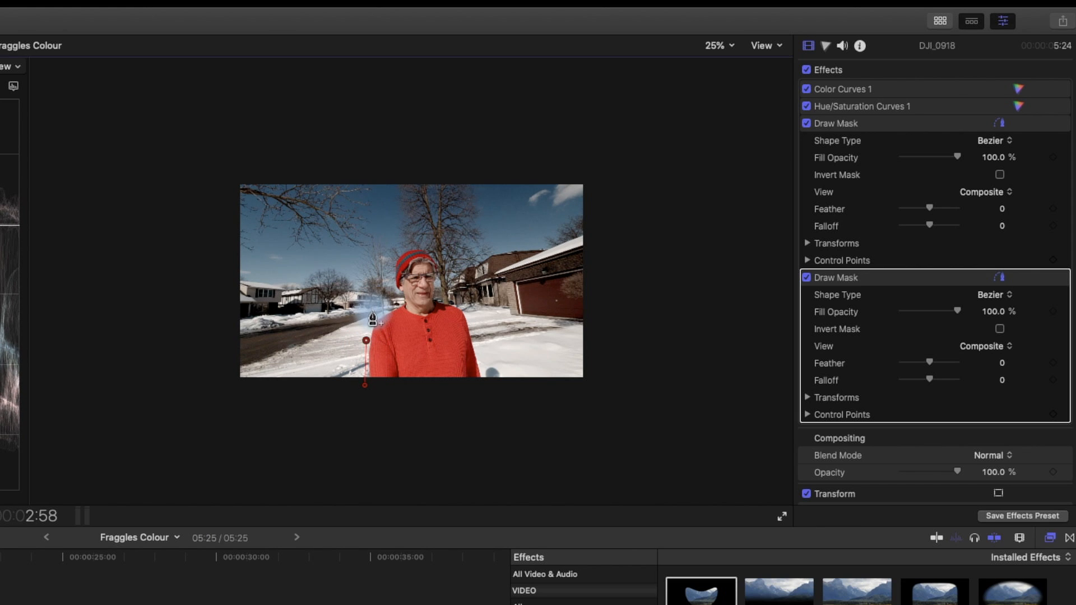
left_click(396, 301)
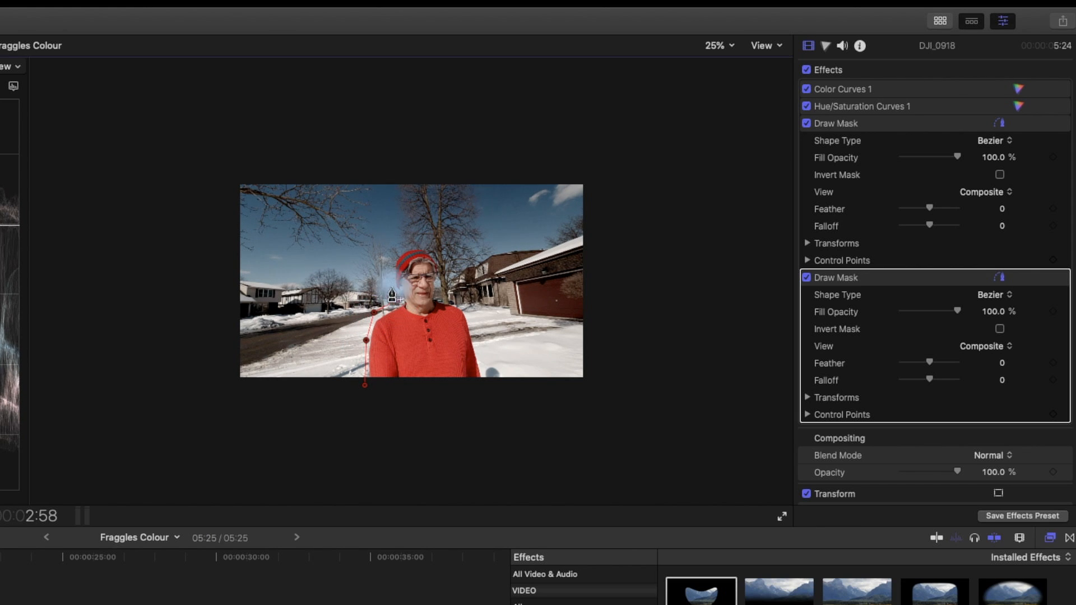
left_click(390, 277)
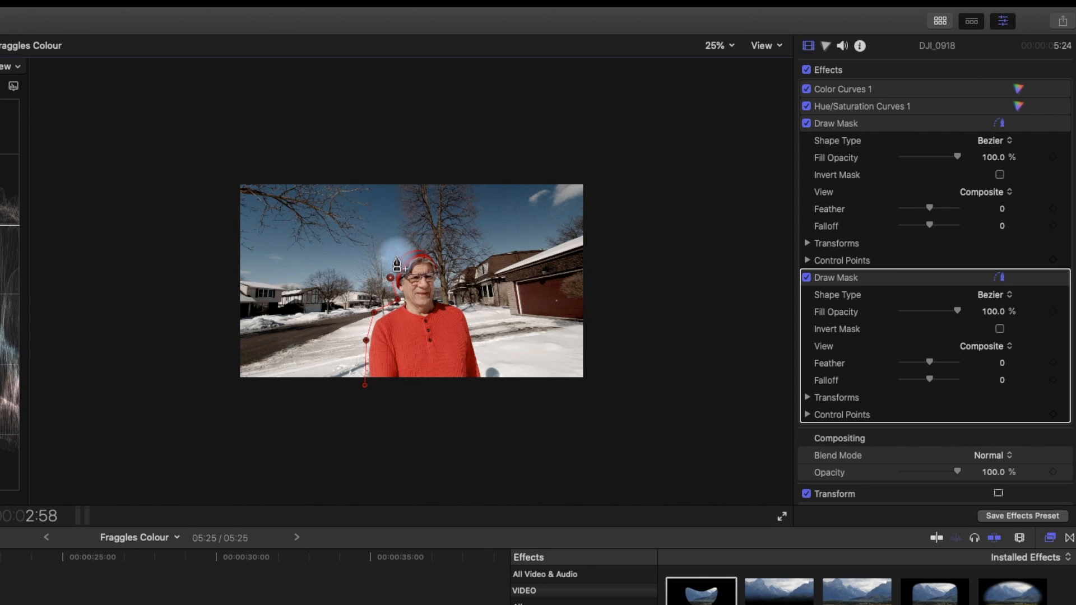
left_click(428, 248)
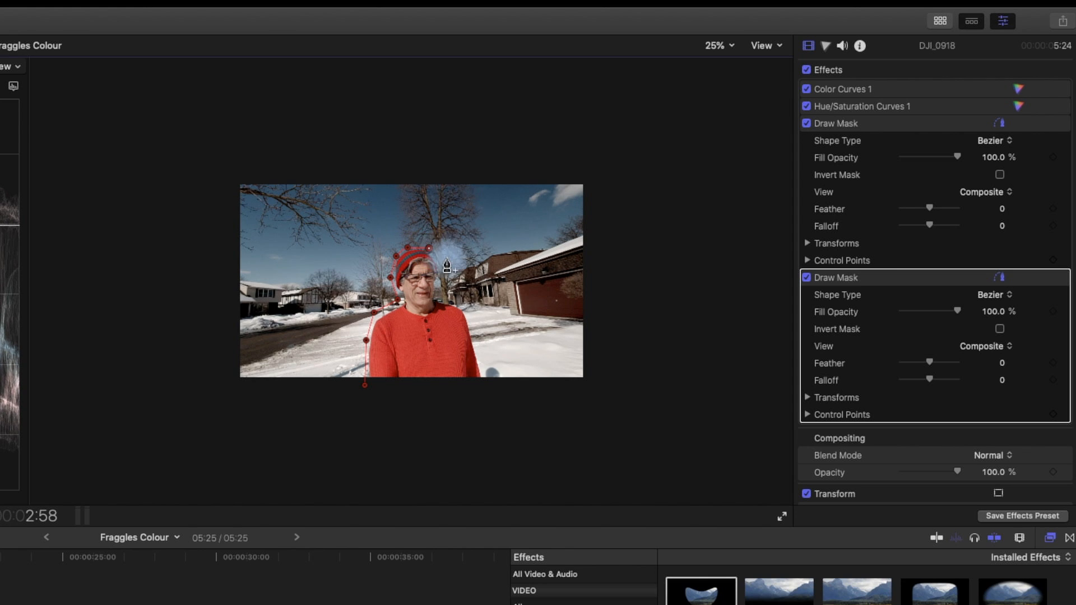
left_click(441, 286)
left_click(440, 298)
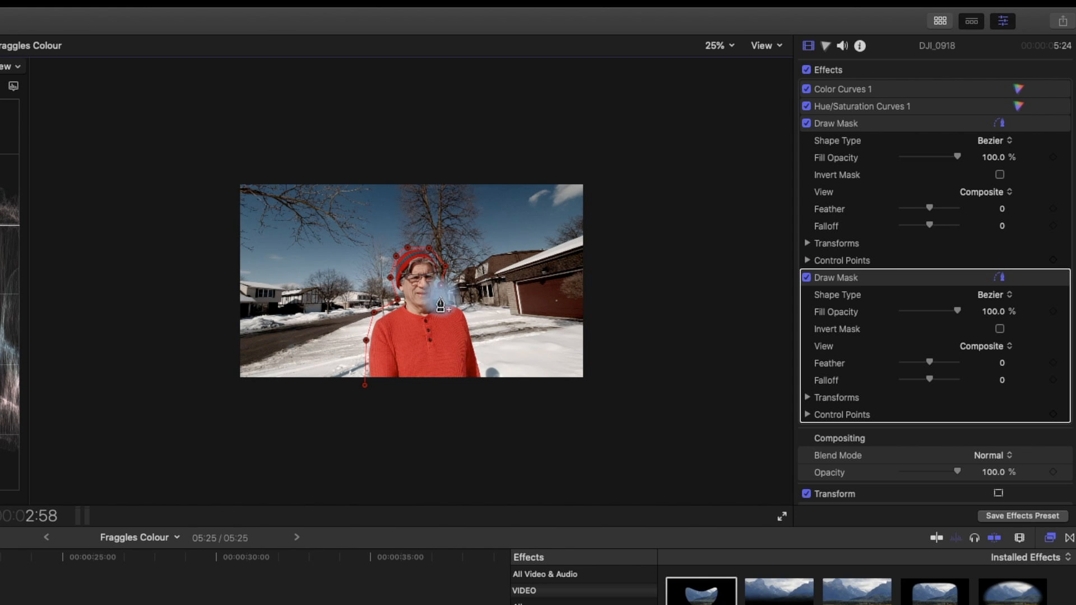
left_click(469, 310)
left_click(483, 360)
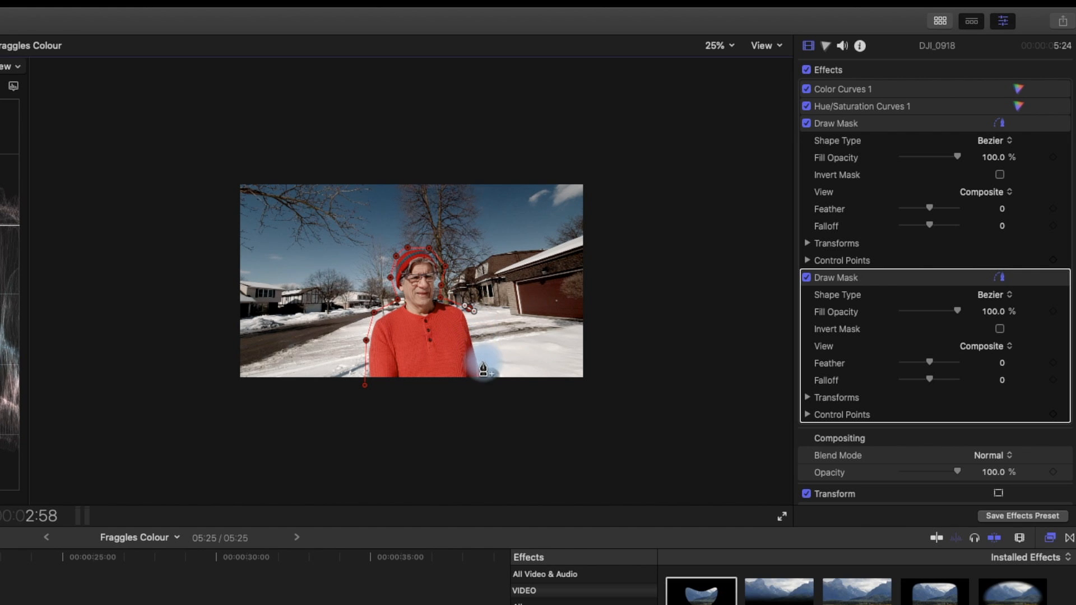
left_click(492, 386)
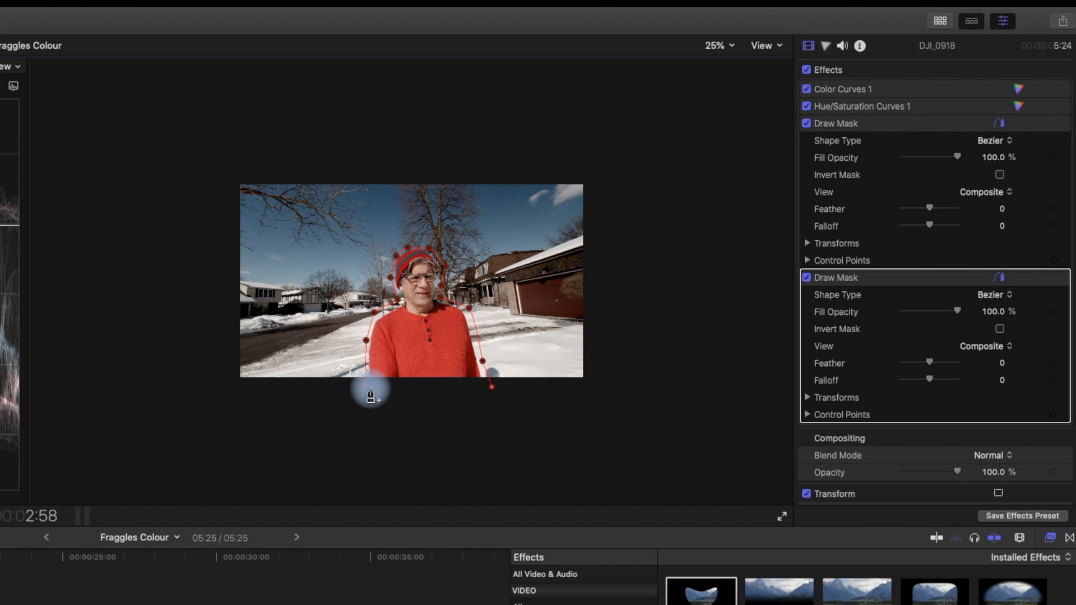
left_click(365, 385)
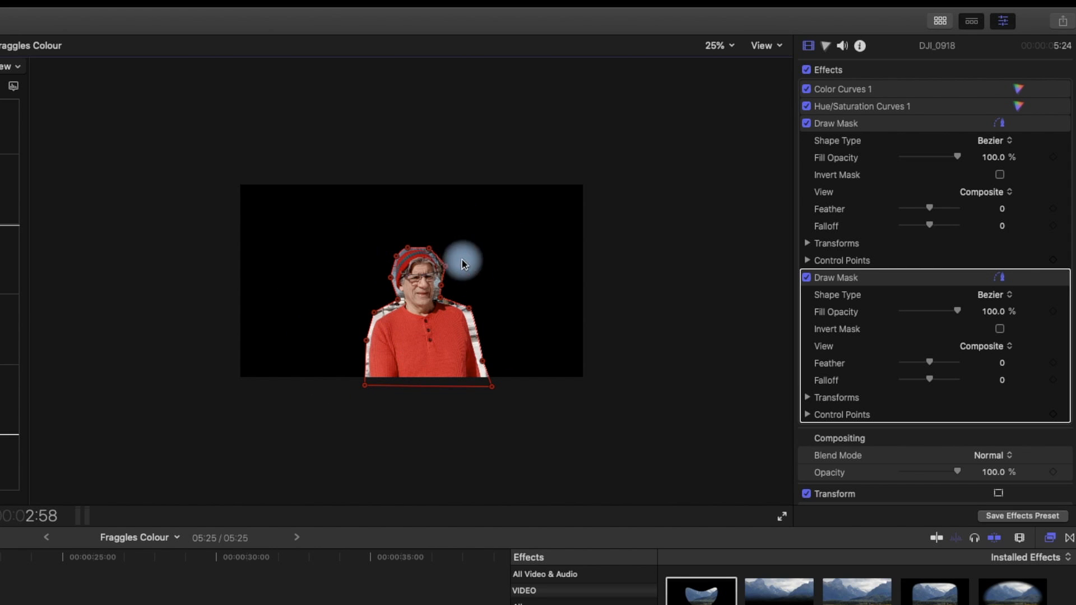
Step: Toggle the mask's Invert Mask option on and back off
left_click(1000, 330)
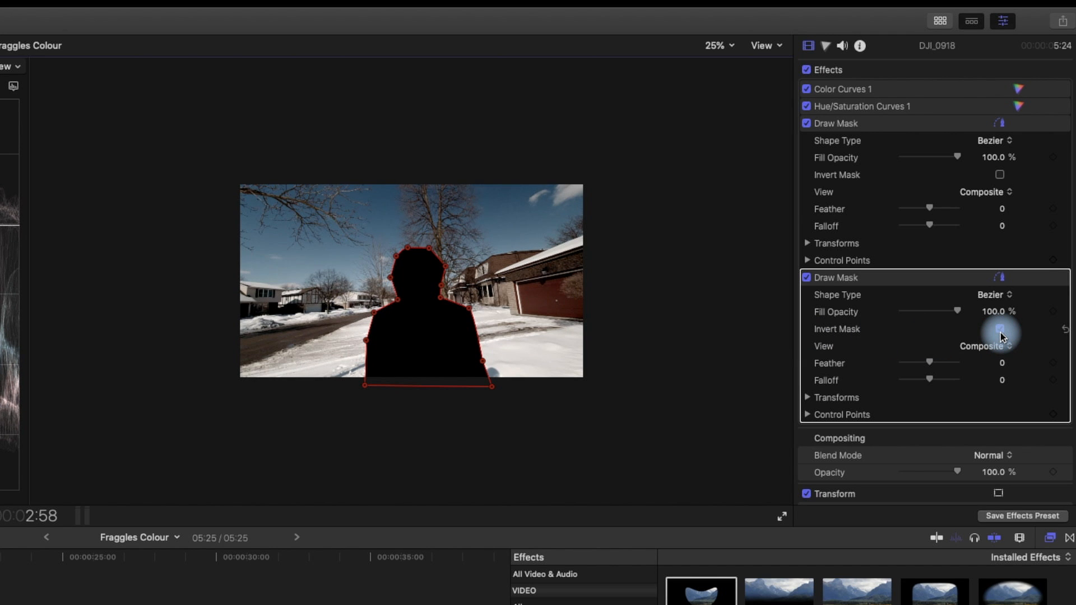
left_click(1000, 329)
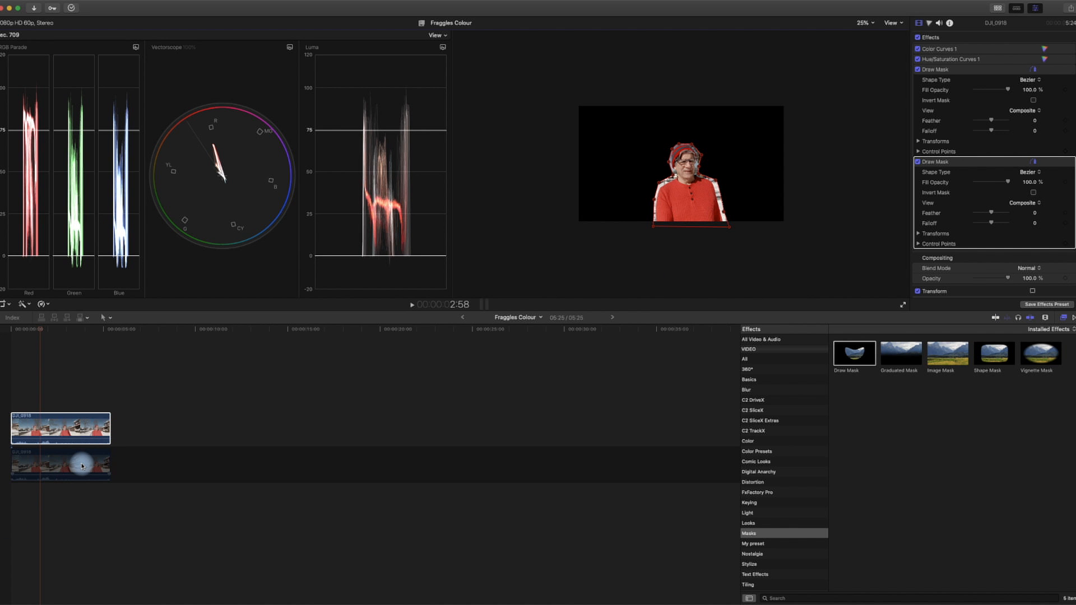
Step: Select the original lower clip and toggle it to disabled
left_click(82, 465)
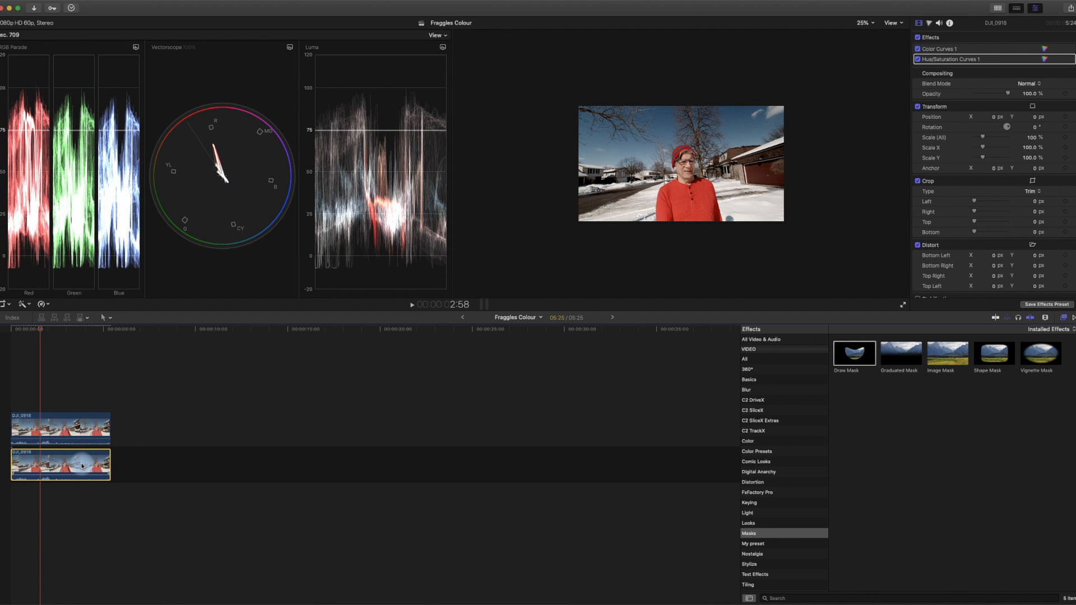
key("v")
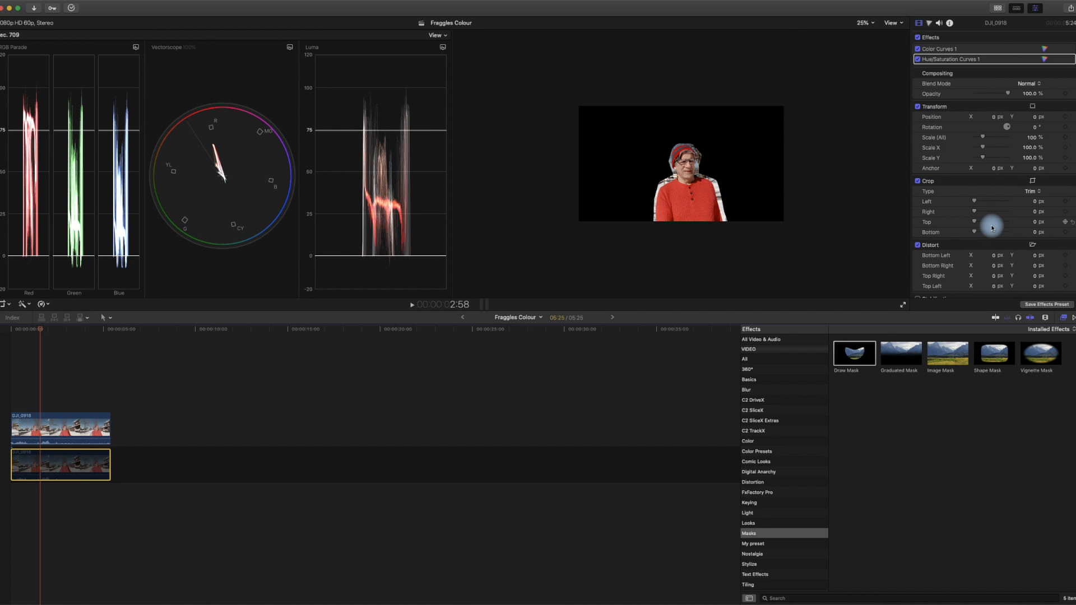
scroll(990, 225, "down", 5)
scroll(990, 227, "up", 5)
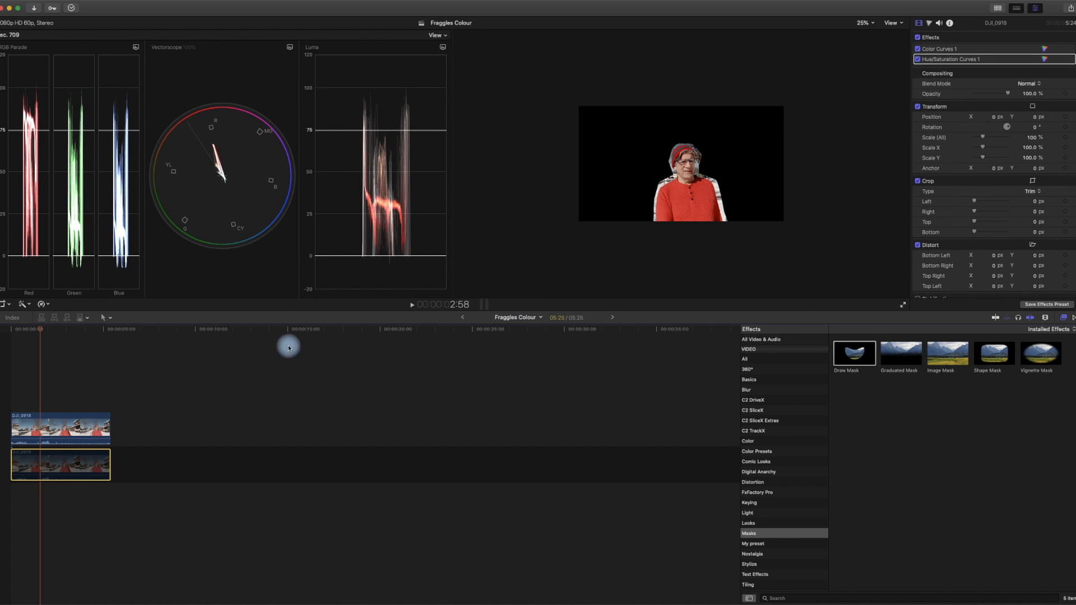
Step: Select the upper clip and expand the Control Points of its Draw Mask
left_click(49, 425)
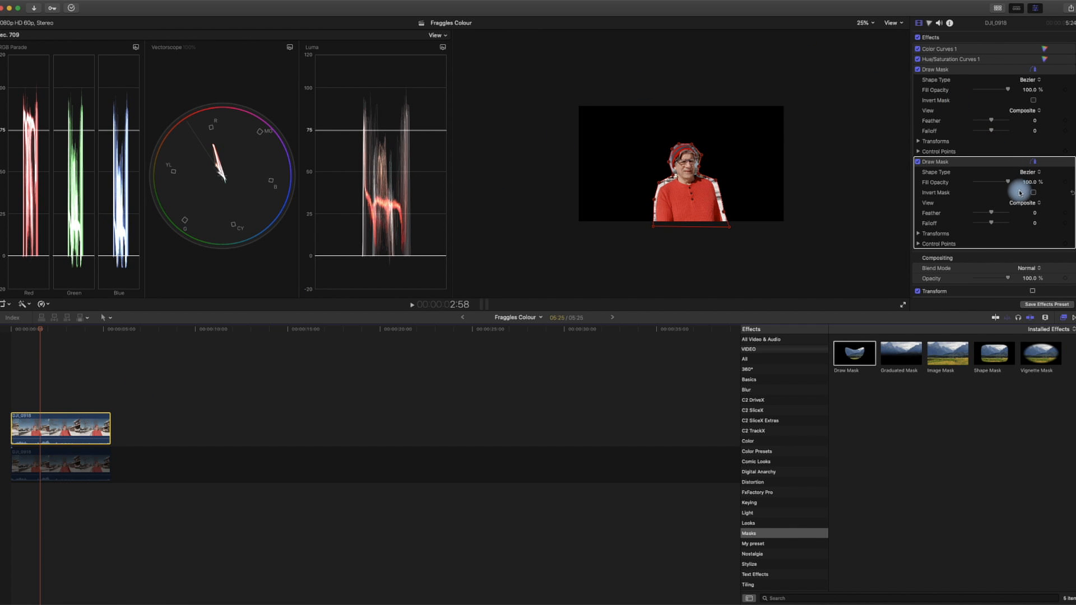
scroll(1020, 192, "down", 3)
left_click(919, 166)
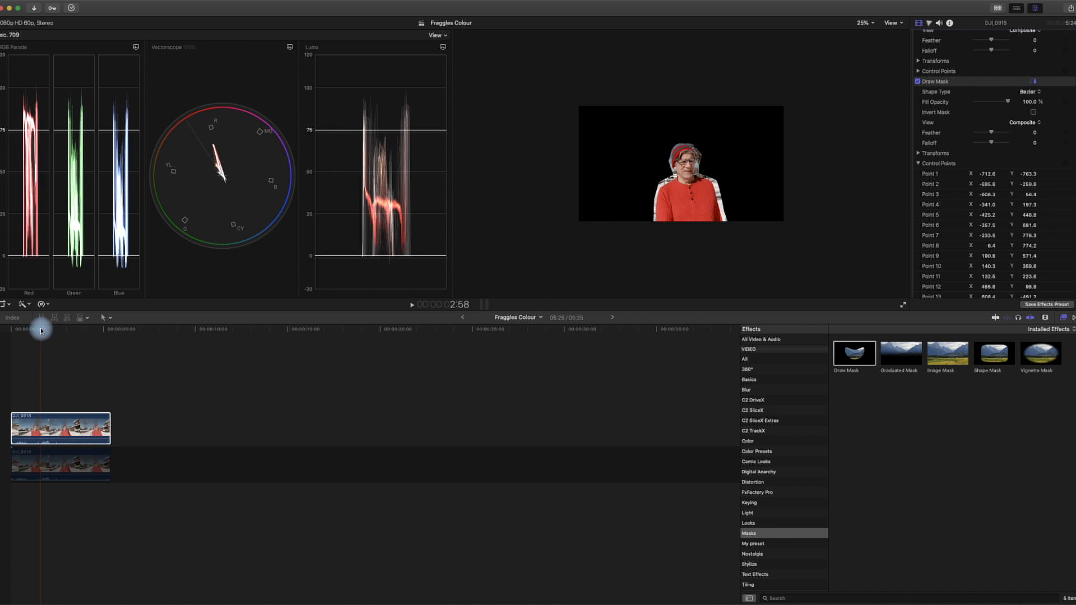
Step: Move the playhead to the clip's start and add a keyframe for the mask's control points
left_click(6, 330)
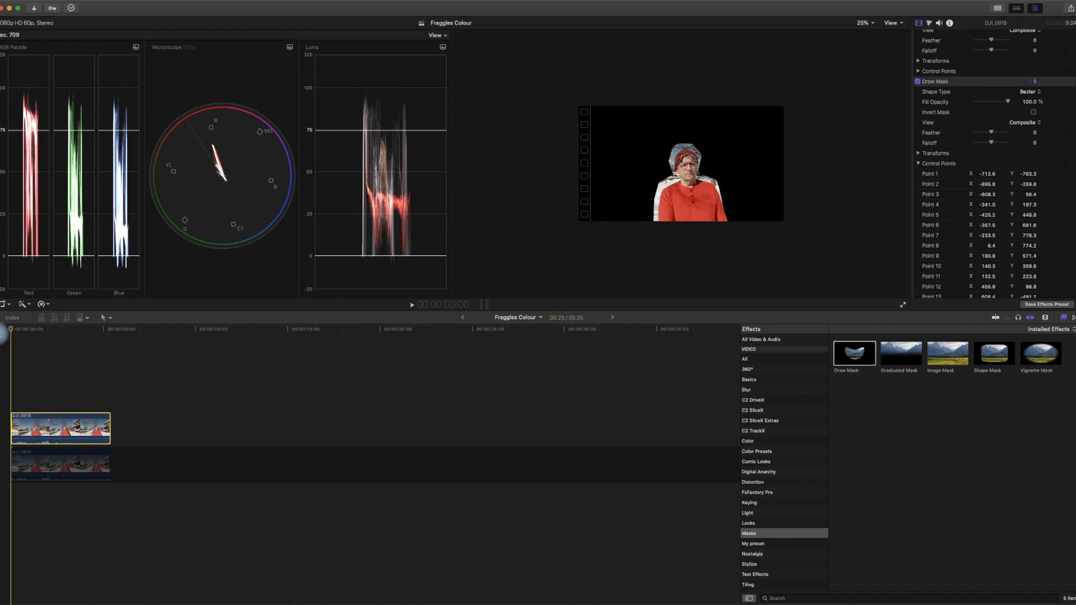
left_click(715, 205)
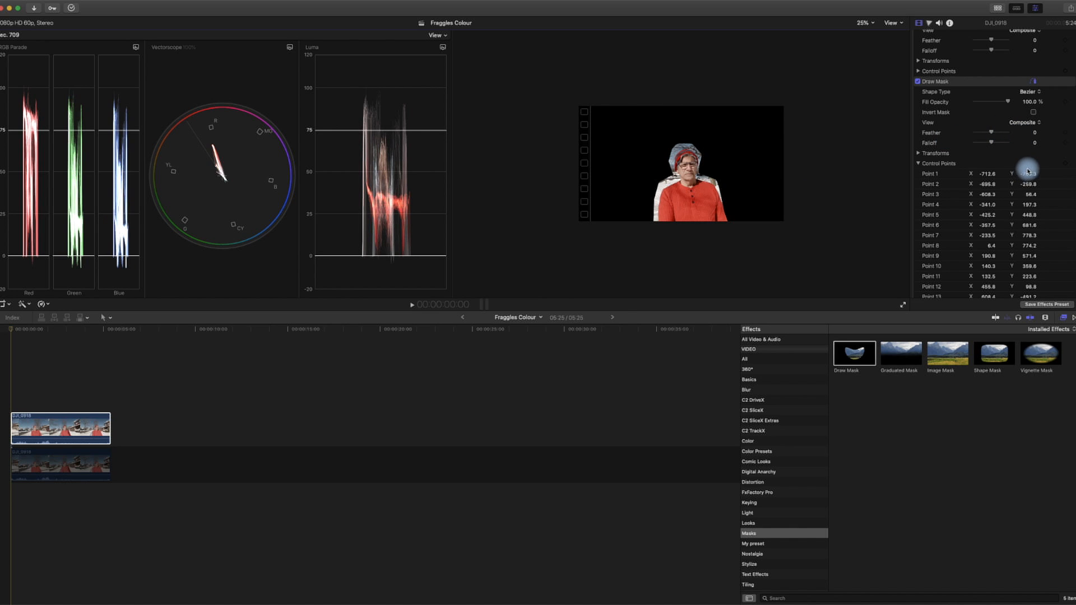
left_click_drag(1029, 174, 1064, 165)
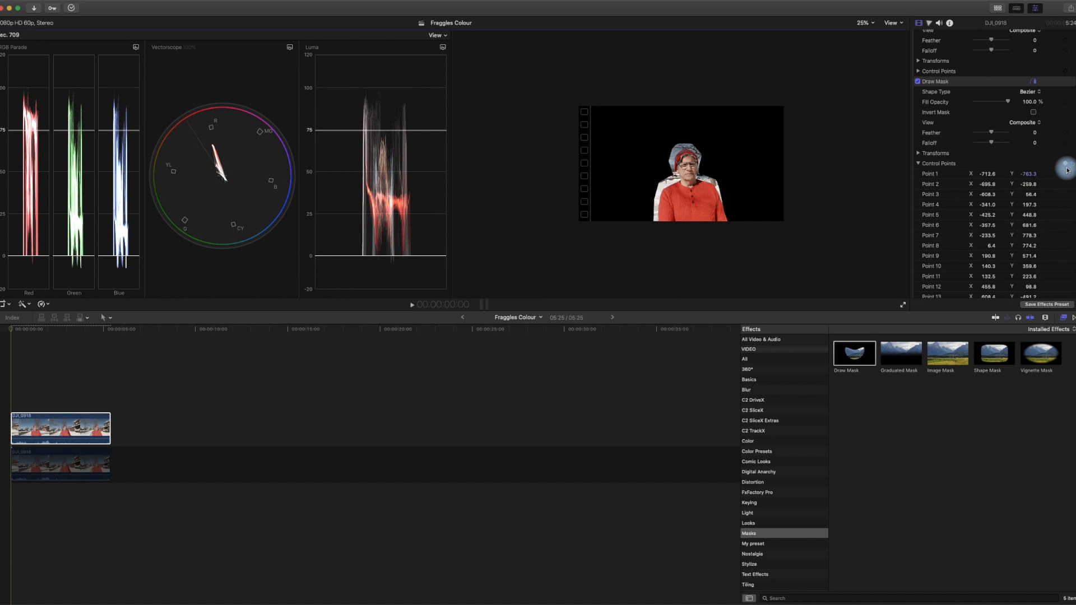
left_click(1065, 164)
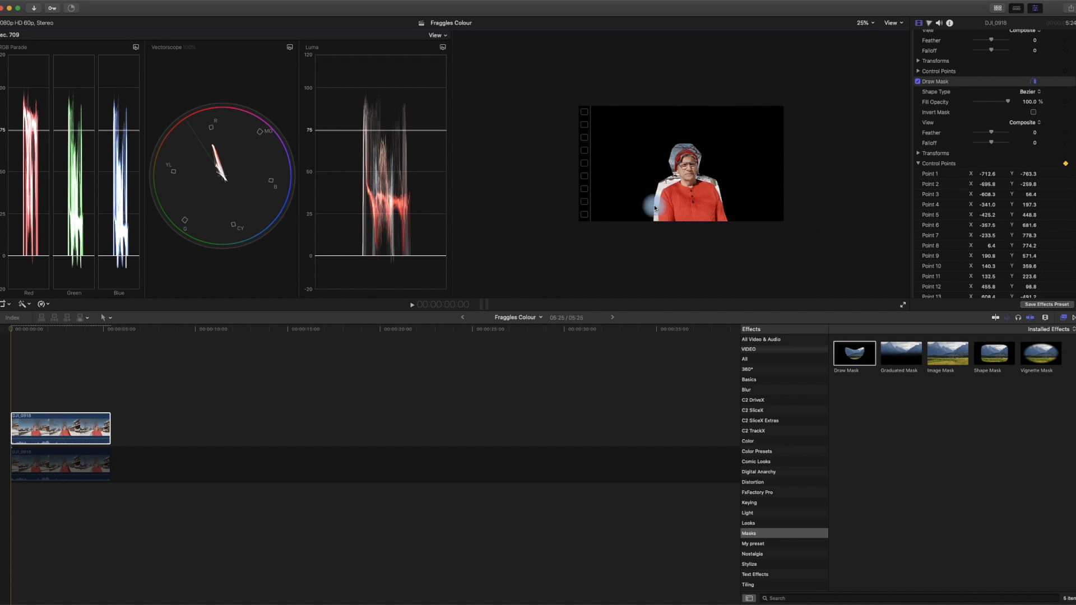
Step: Move the playhead a few frames ahead and set a control points keyframe there
left_click(26, 408)
left_click(968, 87)
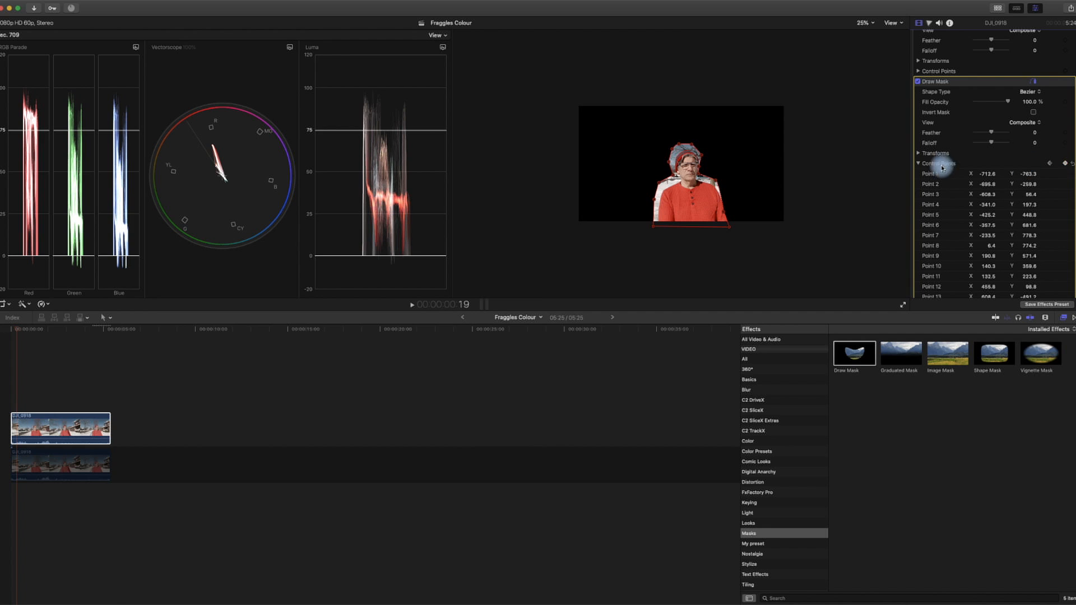
left_click(1067, 164)
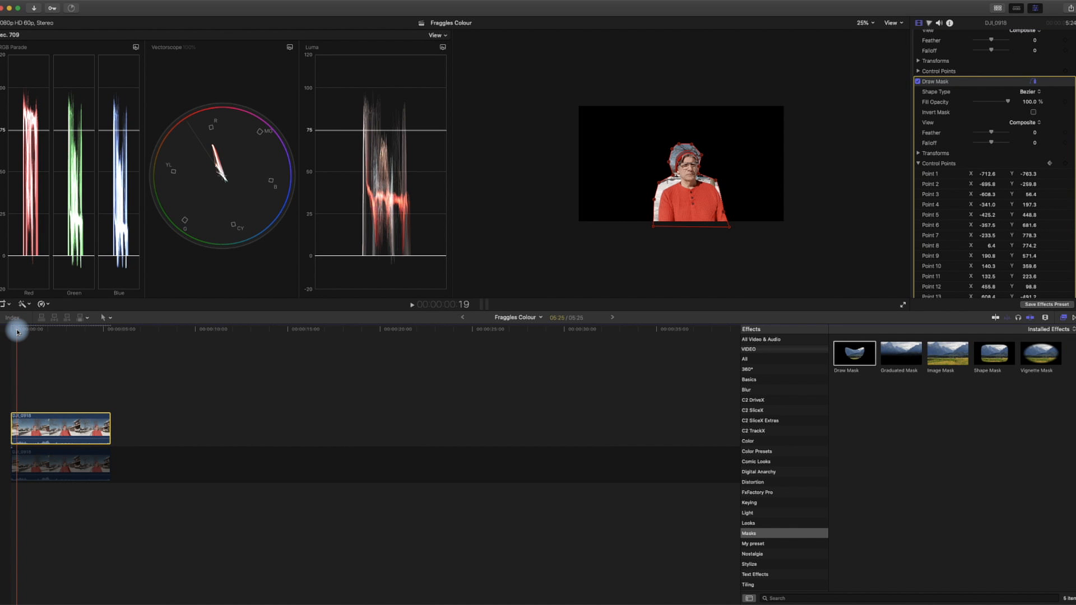
Step: Move the playhead further along and drag mask points so the outline follows the person's movement
left_click_drag(18, 333, 23, 333)
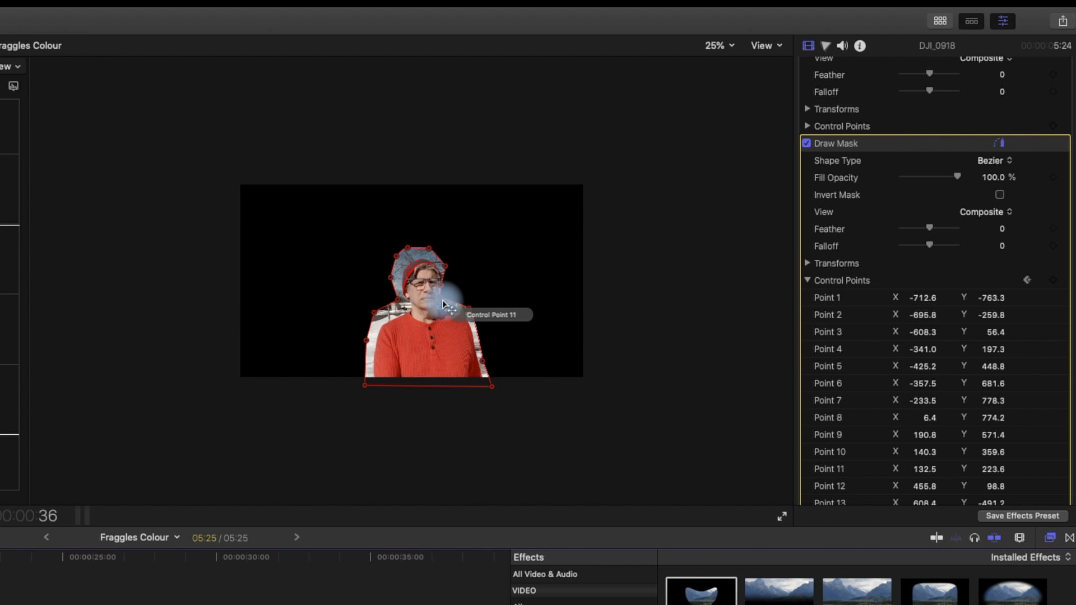
mouse_move(449, 305)
left_mouse_down()
mouse_move(447, 284)
mouse_move(448, 293)
left_mouse_up()
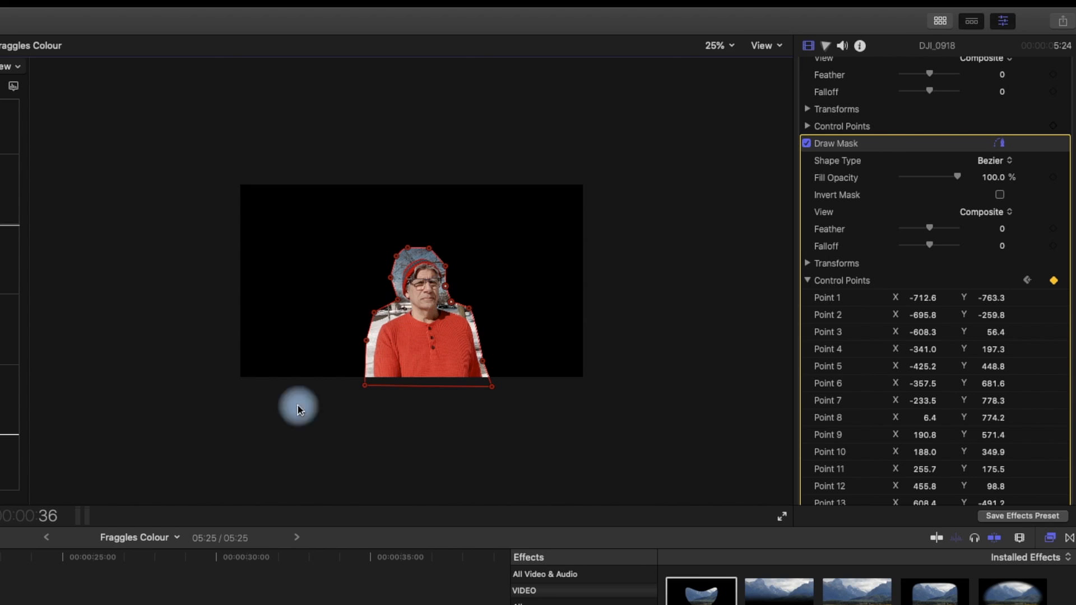
mouse_move(396, 256)
left_mouse_down()
mouse_move(402, 264)
mouse_move(410, 252)
left_mouse_up()
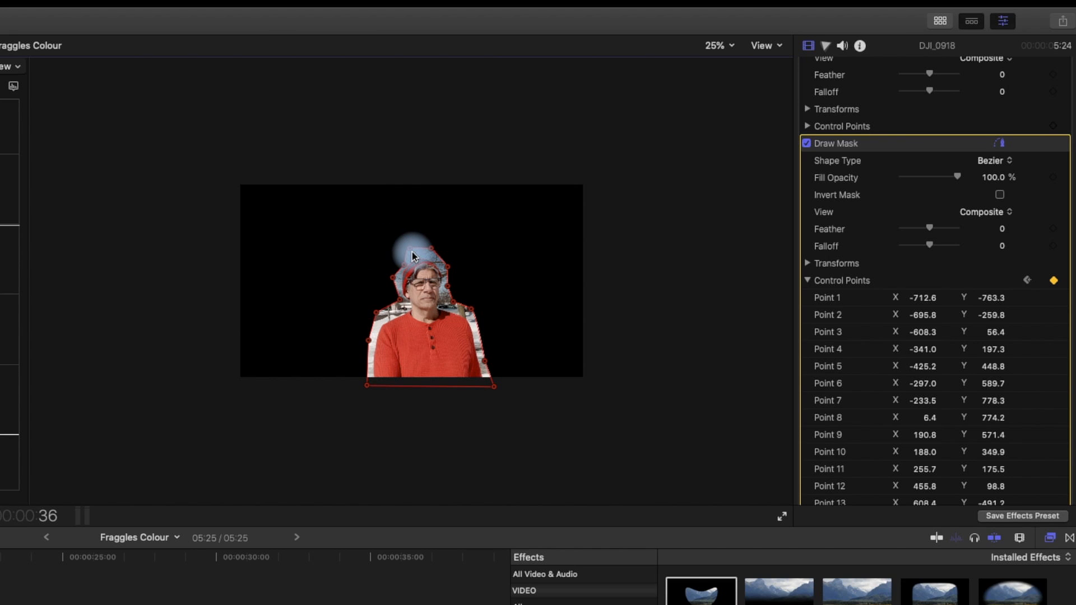
mouse_move(413, 254)
left_mouse_down()
mouse_move(433, 254)
mouse_move(416, 258)
left_mouse_up()
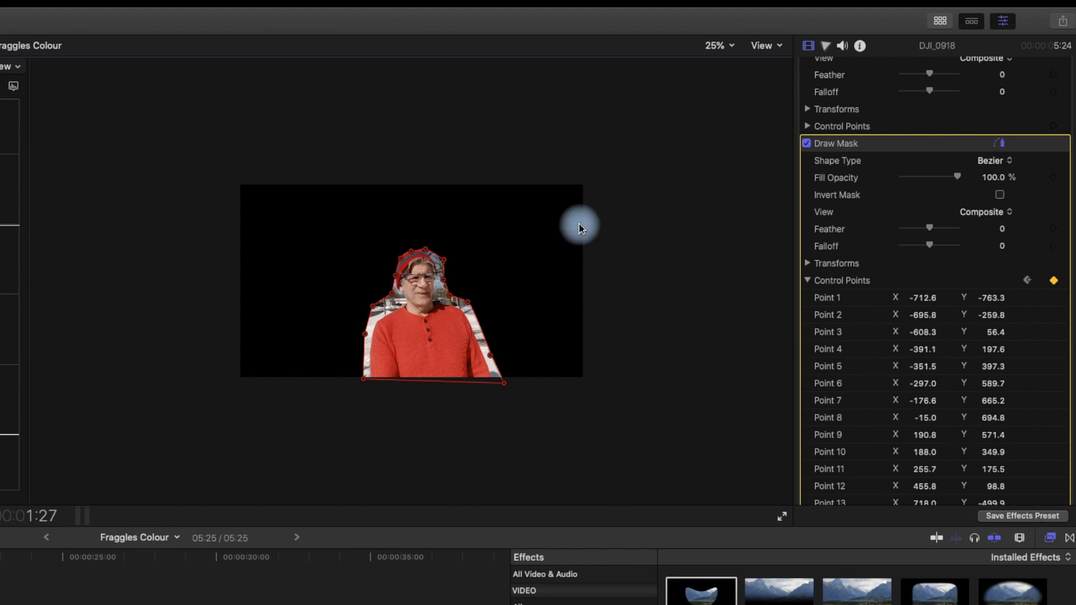
Step: Zoom the viewer to 50% and reposition the mask's head and shoulder points at 1:27 to fit the person
left_click(719, 45)
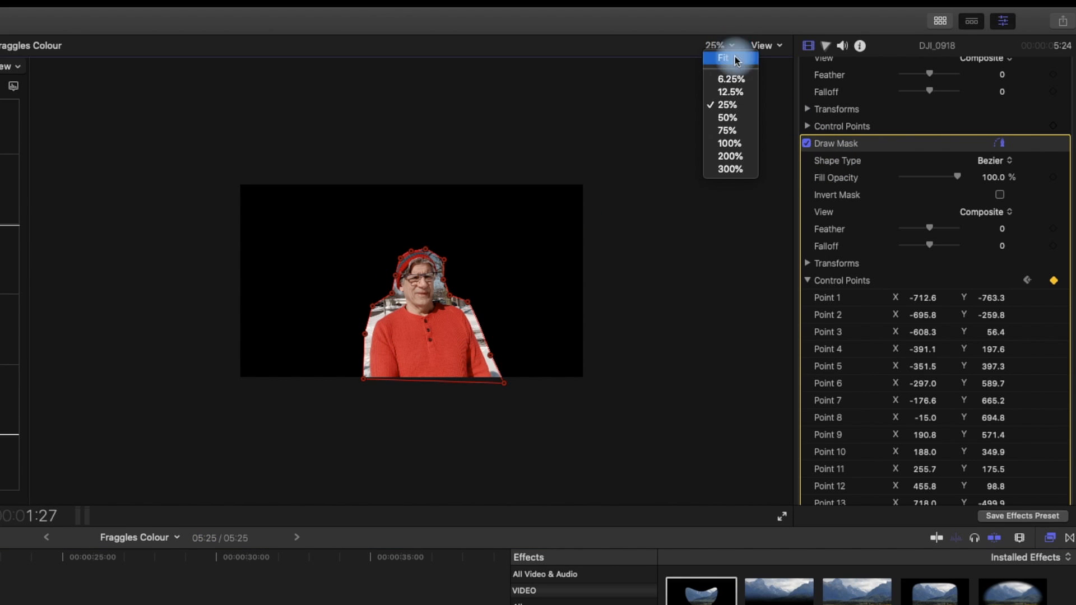
left_click(729, 118)
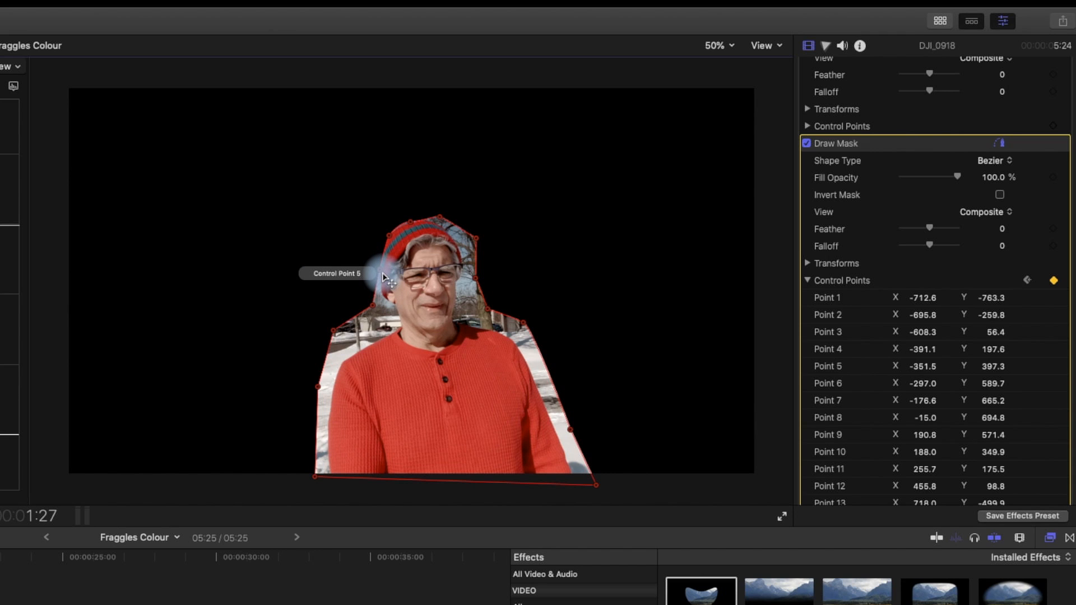
left_click_drag(384, 277, 374, 267)
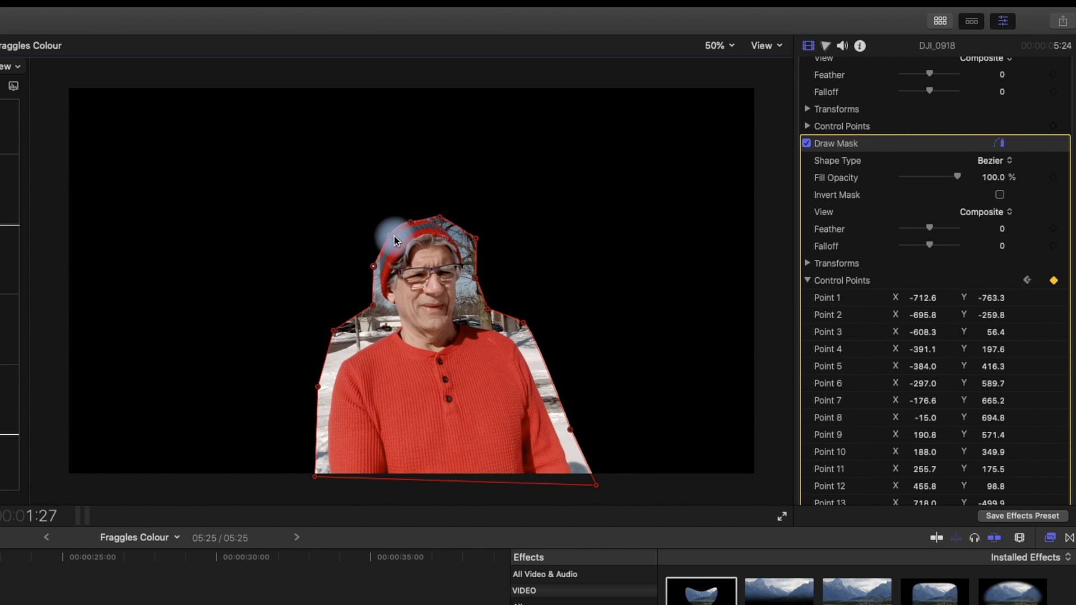
mouse_move(410, 222)
left_mouse_down()
mouse_move(384, 227)
mouse_move(410, 214)
left_mouse_up()
left_click_drag(476, 239, 472, 245)
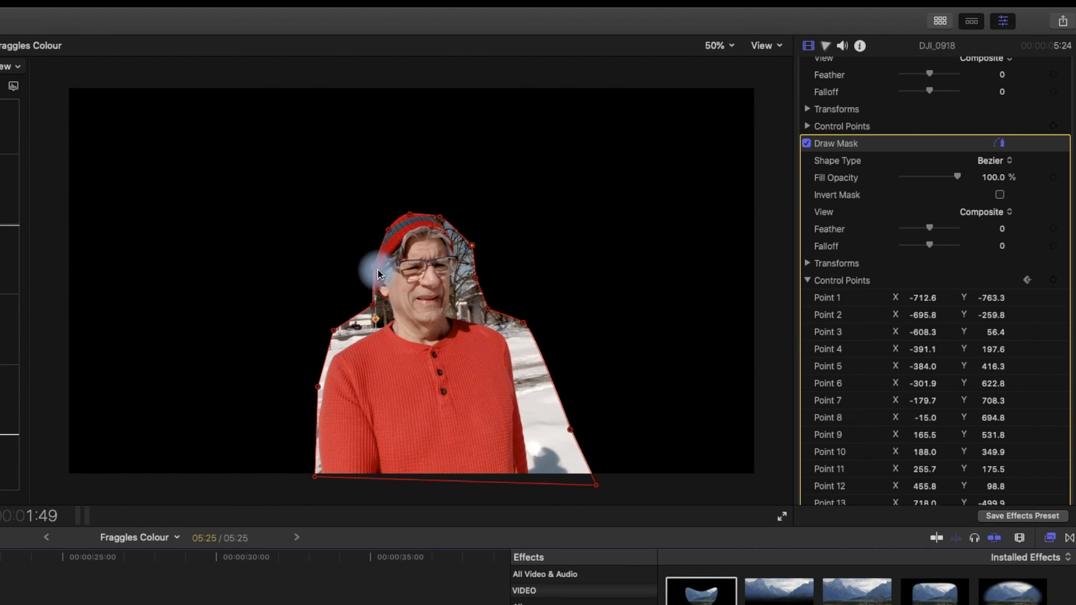
left_click_drag(373, 266, 482, 311)
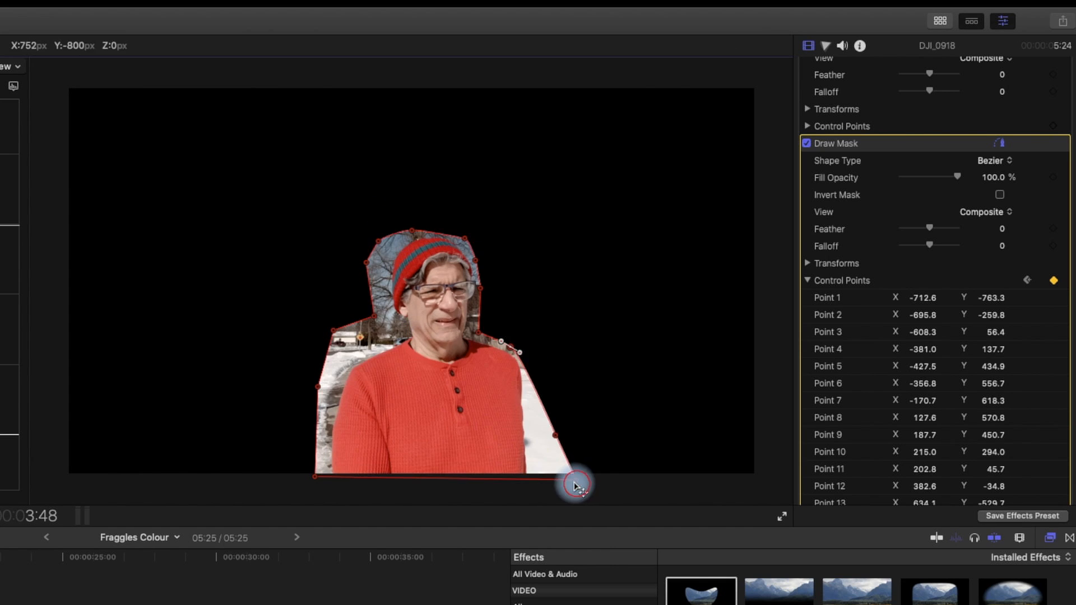
Step: Reposition mask control points at 1:49 and 3:48 so the outline keeps tracking the person's cap and body
left_click_drag(576, 485, 547, 479)
mouse_move(555, 435)
left_mouse_down()
mouse_move(560, 445)
mouse_move(541, 441)
left_mouse_up()
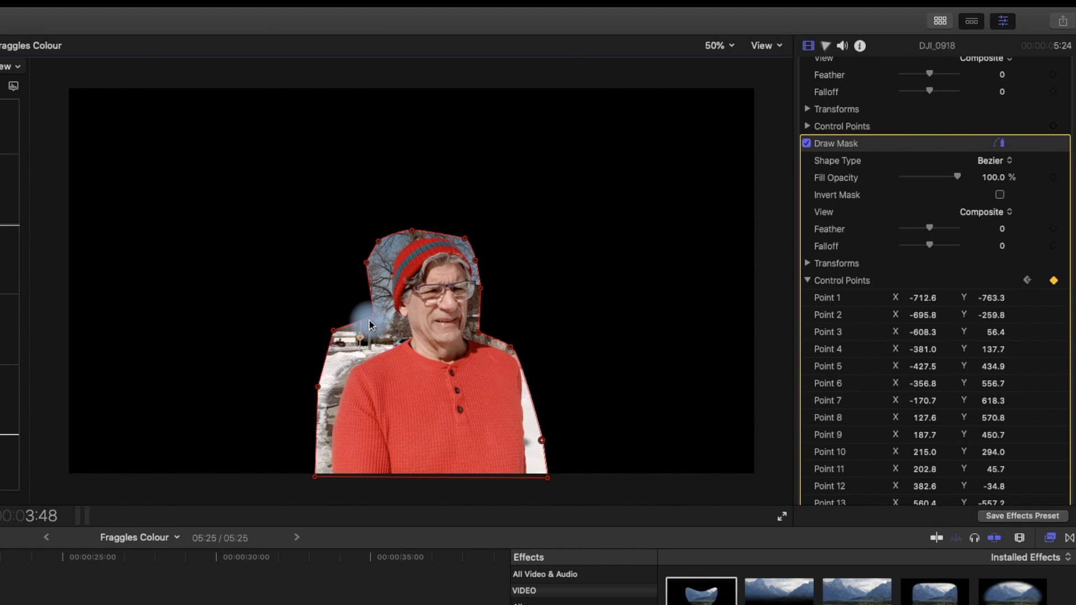
mouse_move(373, 324)
left_mouse_down()
mouse_move(394, 333)
mouse_move(353, 348)
mouse_move(325, 329)
mouse_move(352, 355)
left_mouse_up()
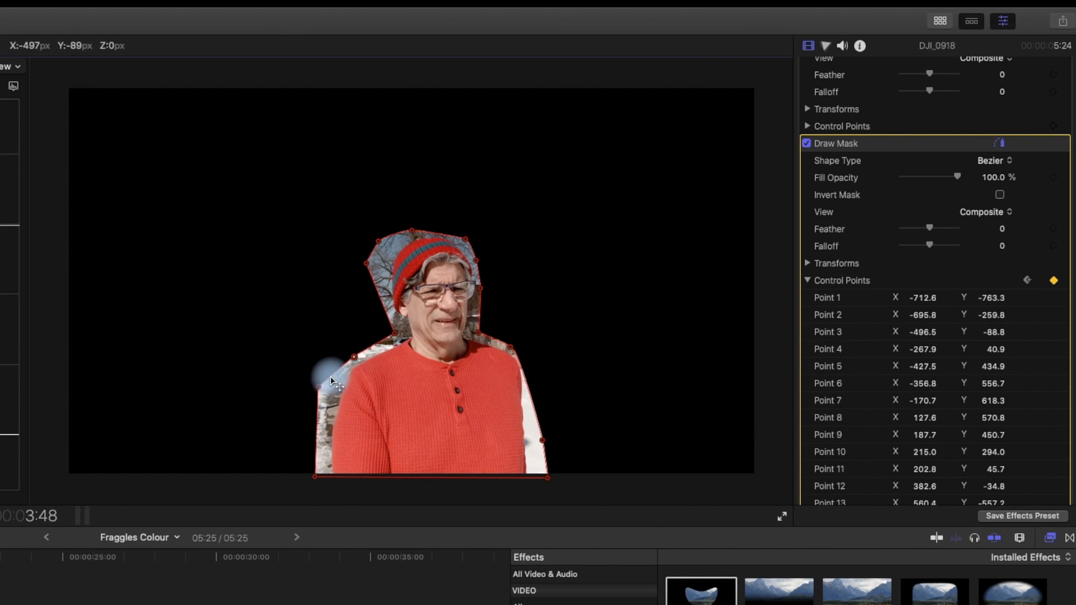
left_click_drag(318, 386, 334, 390)
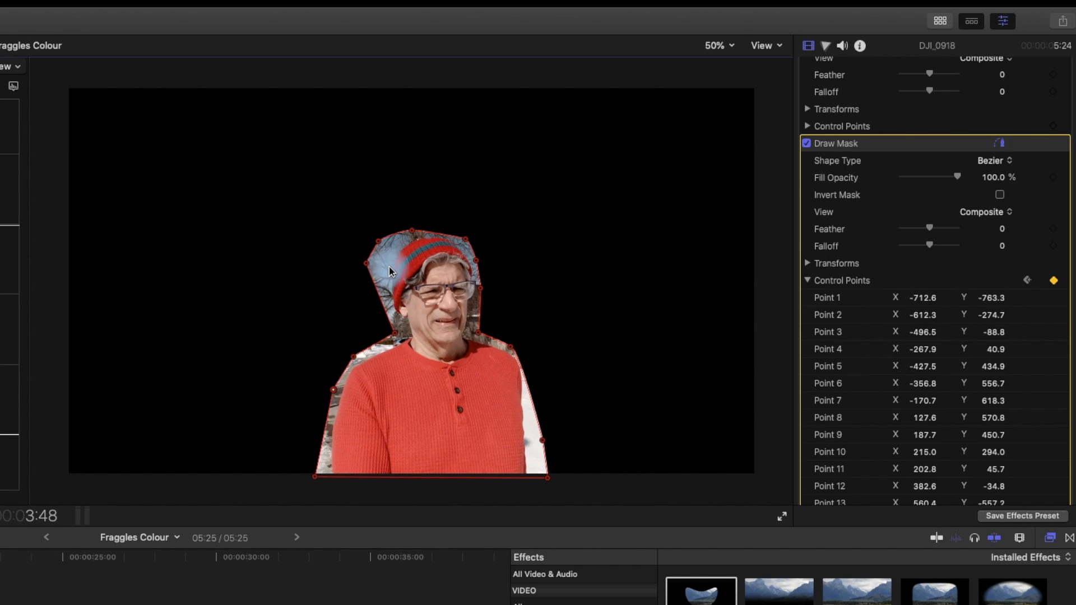
left_click(372, 269)
left_click_drag(370, 269, 412, 230)
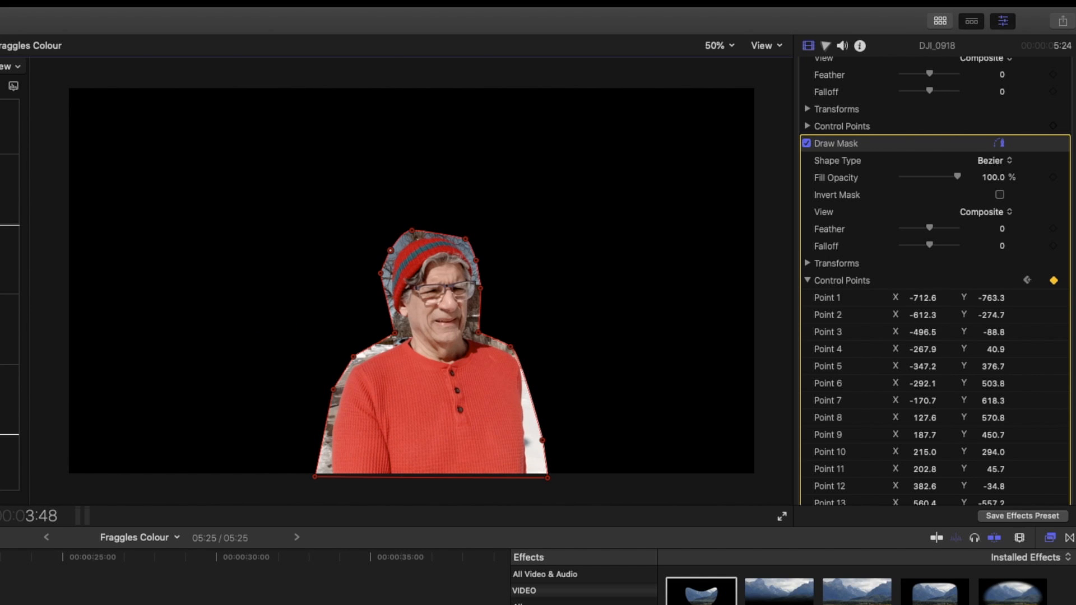
Step: Play ahead to about 4:14 and drag the right-side mask points outward to cover the shoulder and arm
key("space")
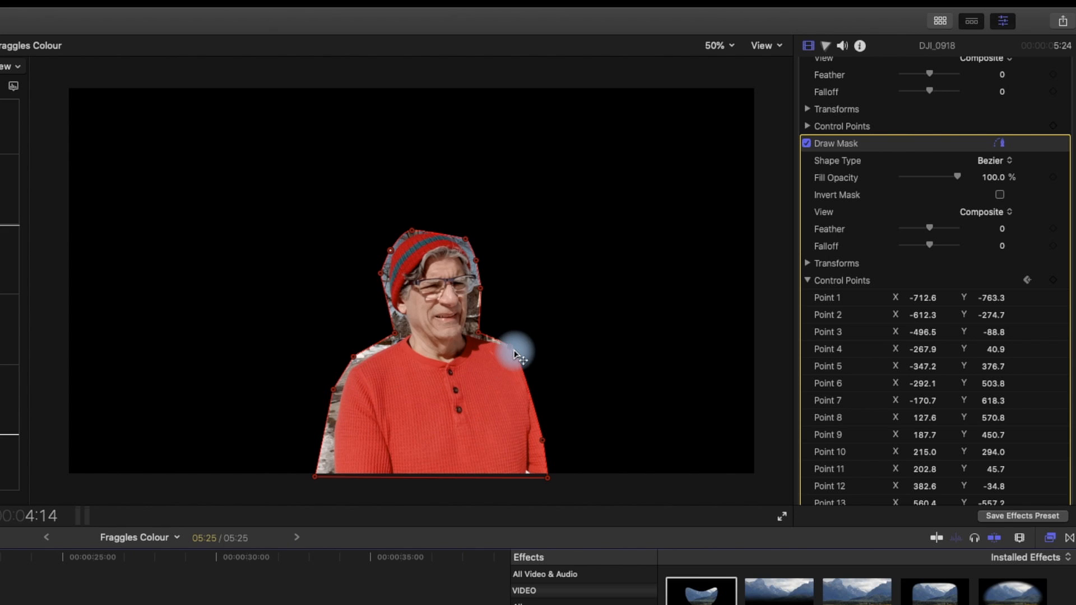
left_click_drag(513, 353, 524, 348)
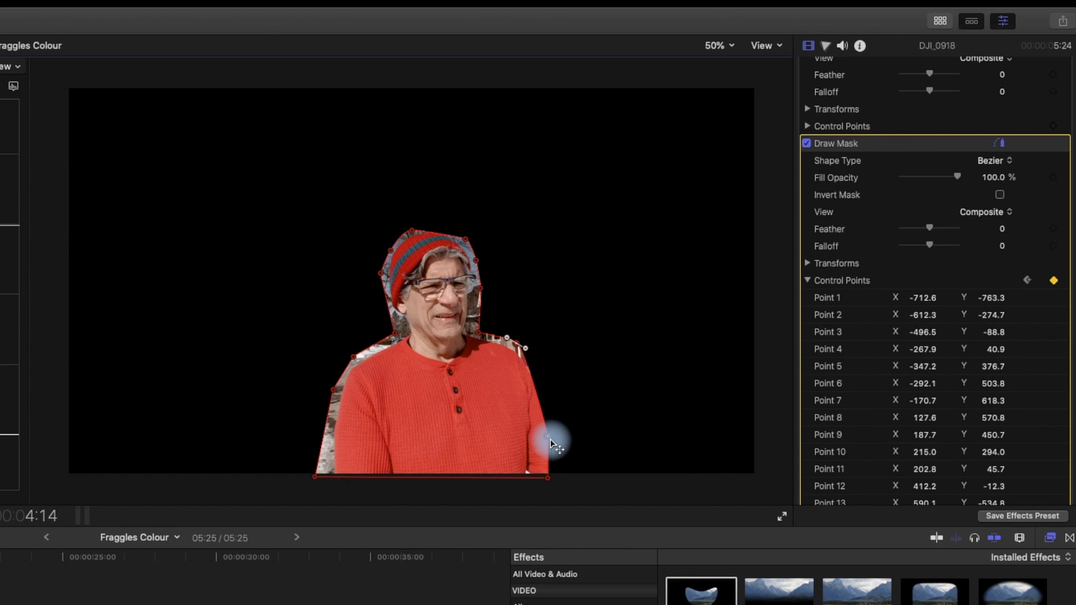
left_click_drag(552, 442, 564, 432)
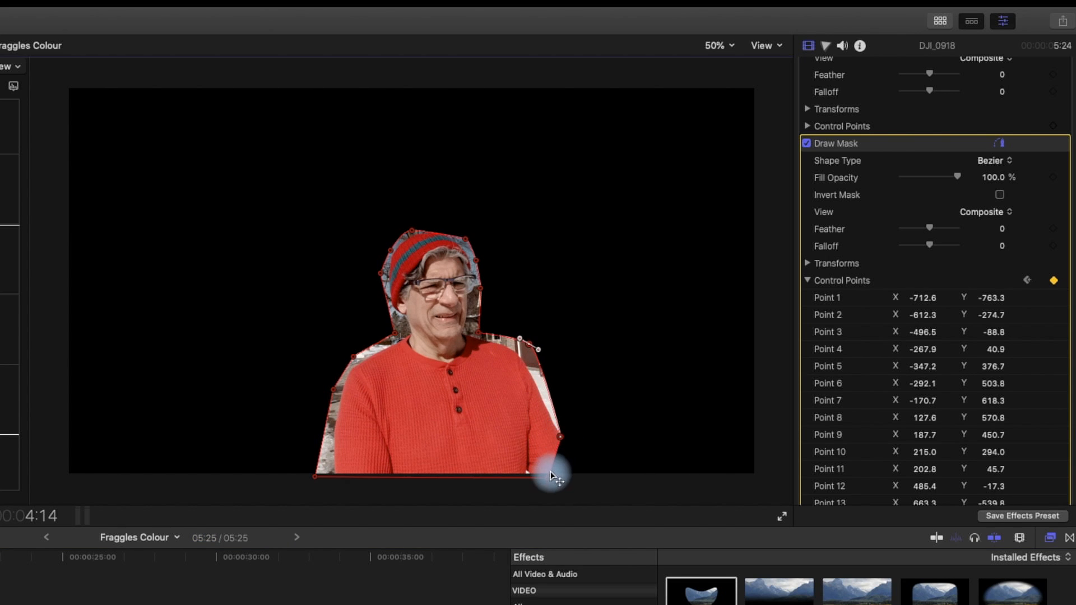
left_click_drag(549, 479, 603, 477)
double_click(568, 435)
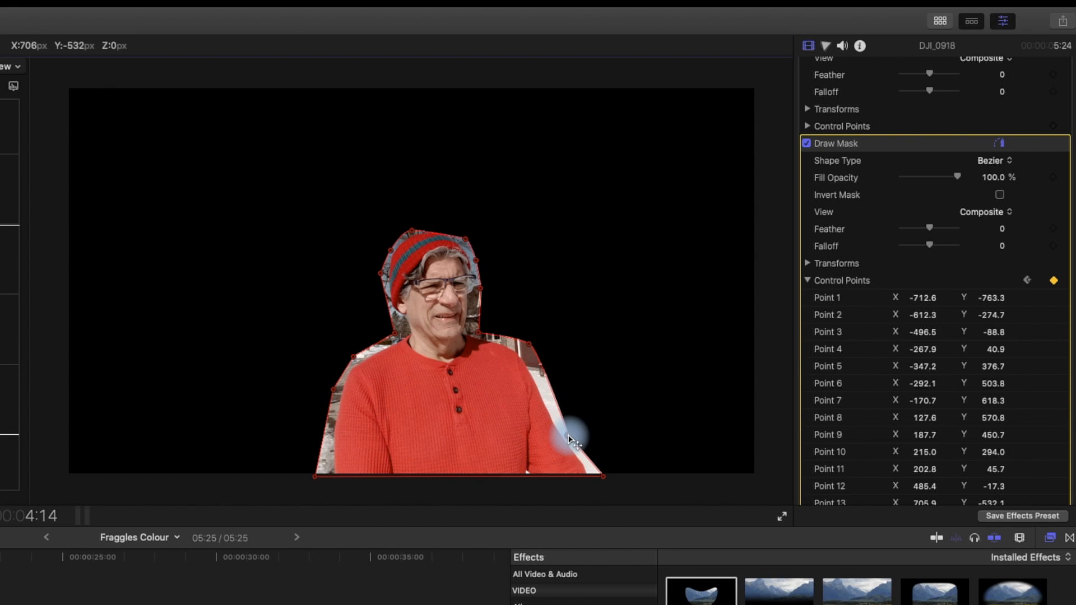
Step: Play to the clip's end, open the Hue/Saturation Curves 1 HvS graph and drag its saturation handle down to desaturate the image
key("space")
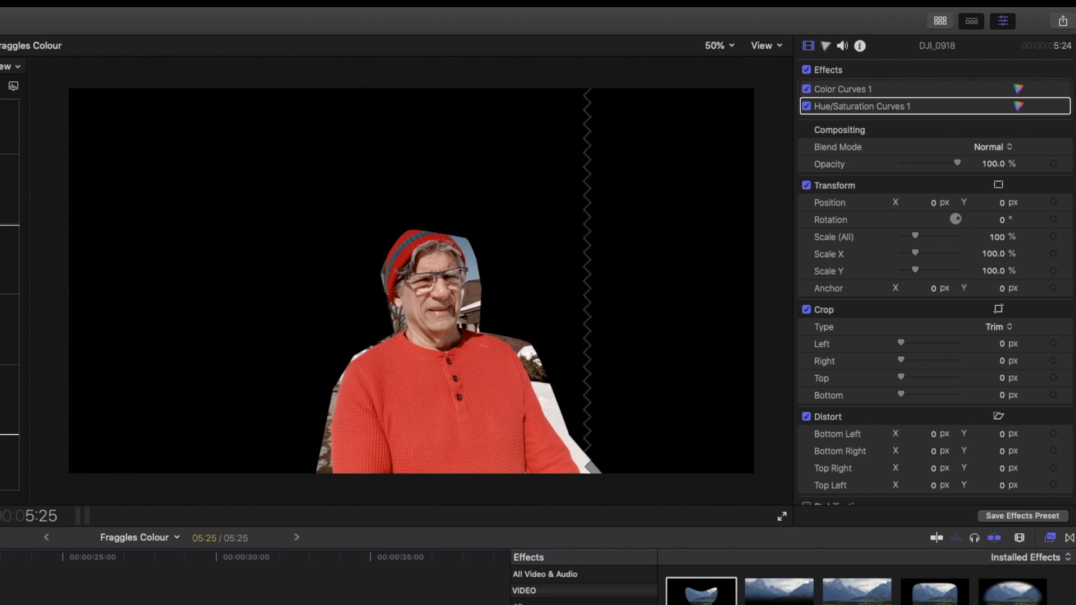
key("v")
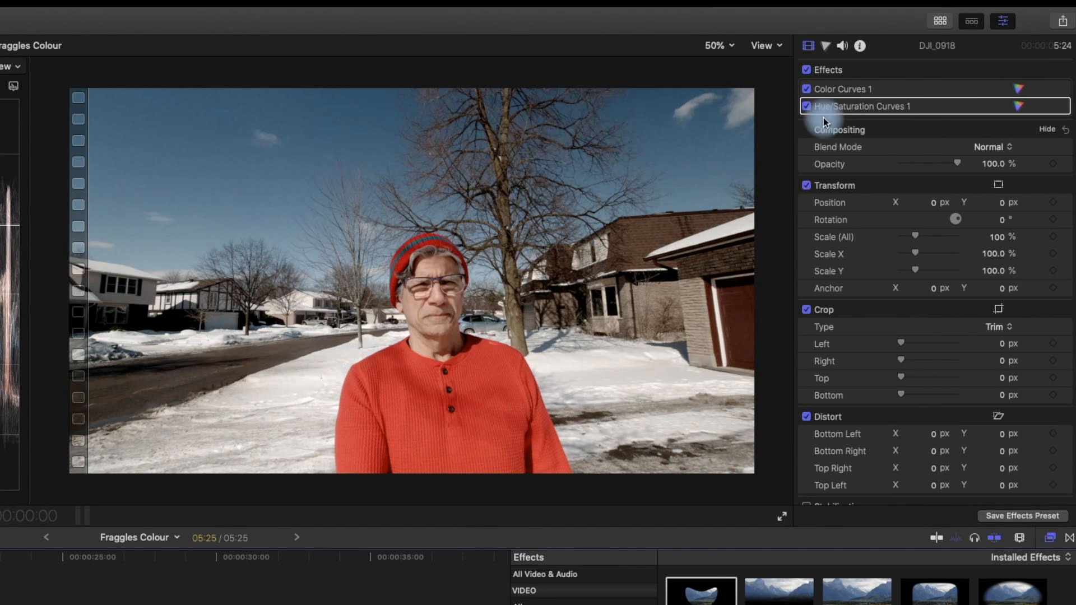
left_click(826, 45)
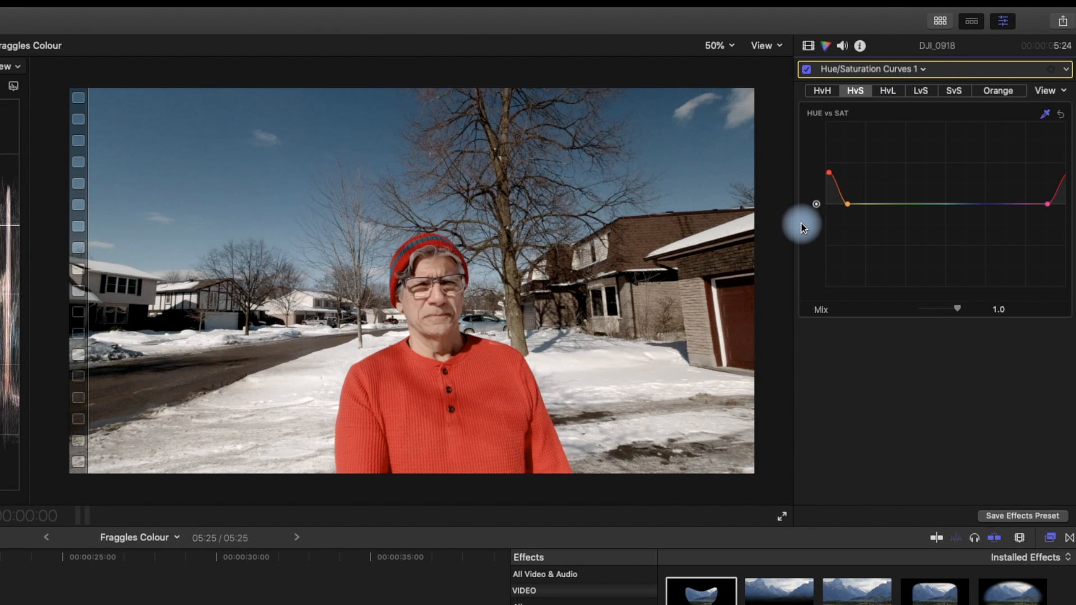
left_click_drag(816, 210, 816, 313)
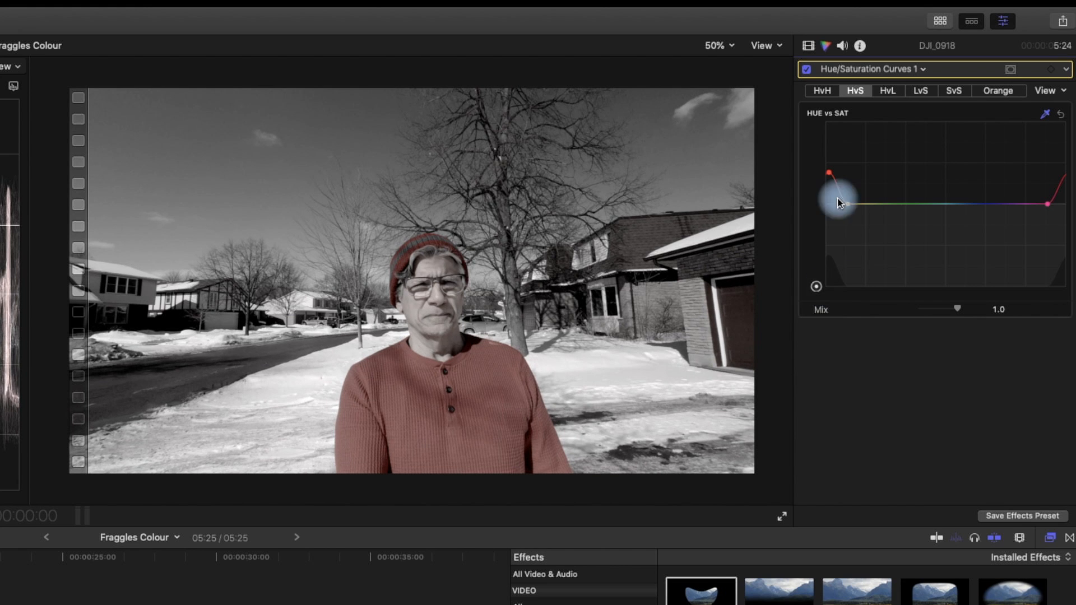
Step: Try pulling the red point of the HvS curve down, undo it, and play the graded clip back
left_click_drag(828, 173, 831, 209)
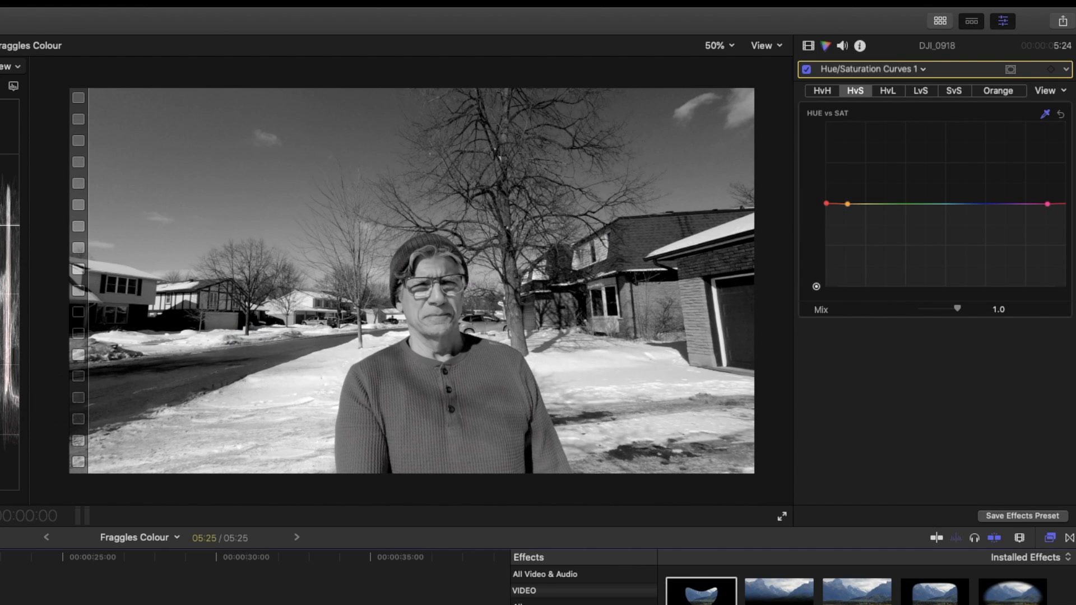
key("super+z")
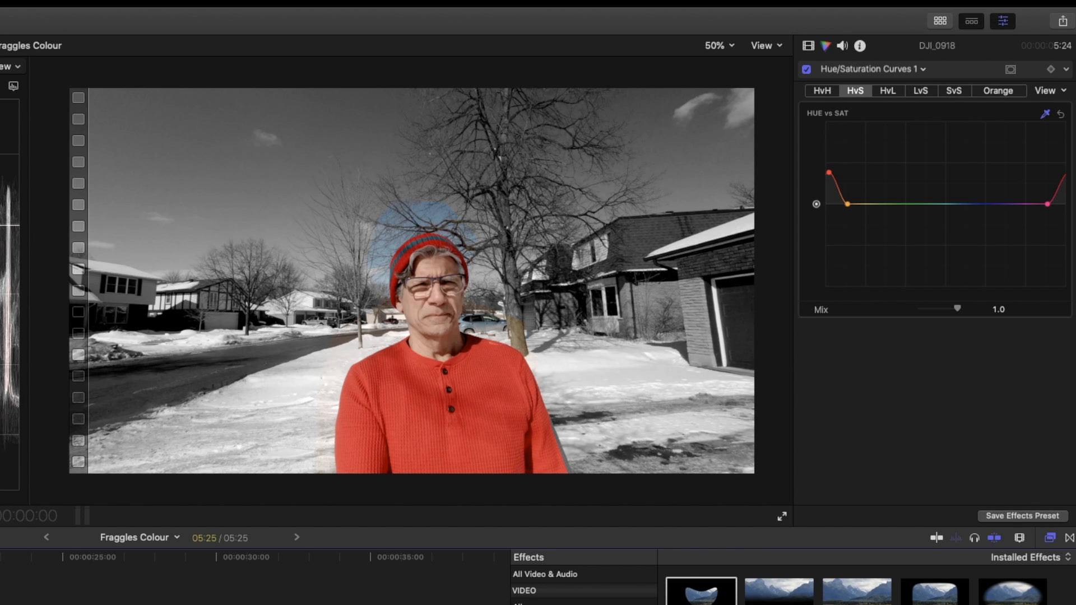
key("space")
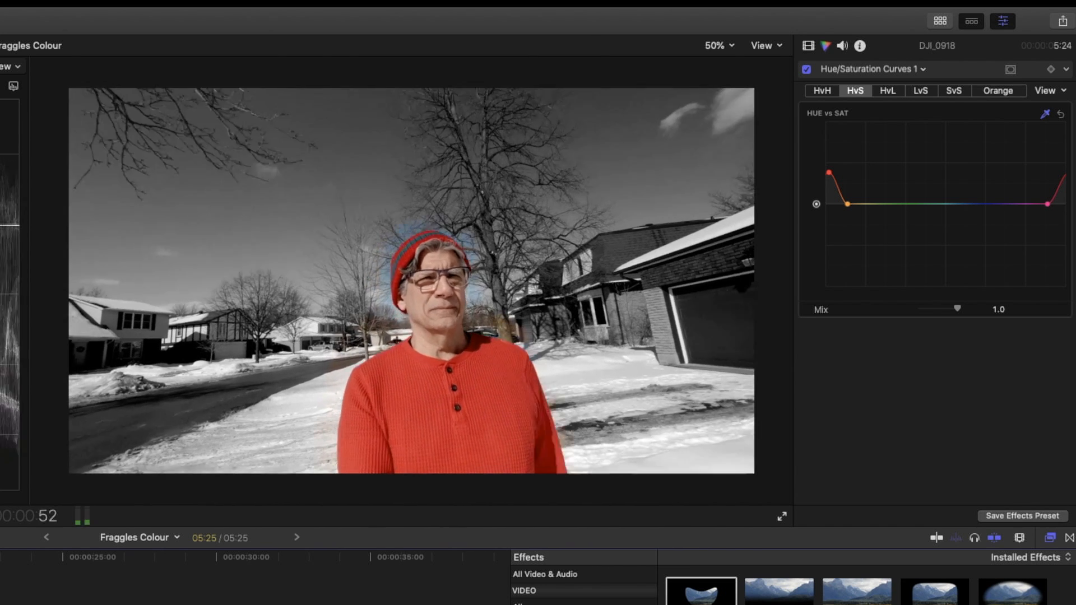